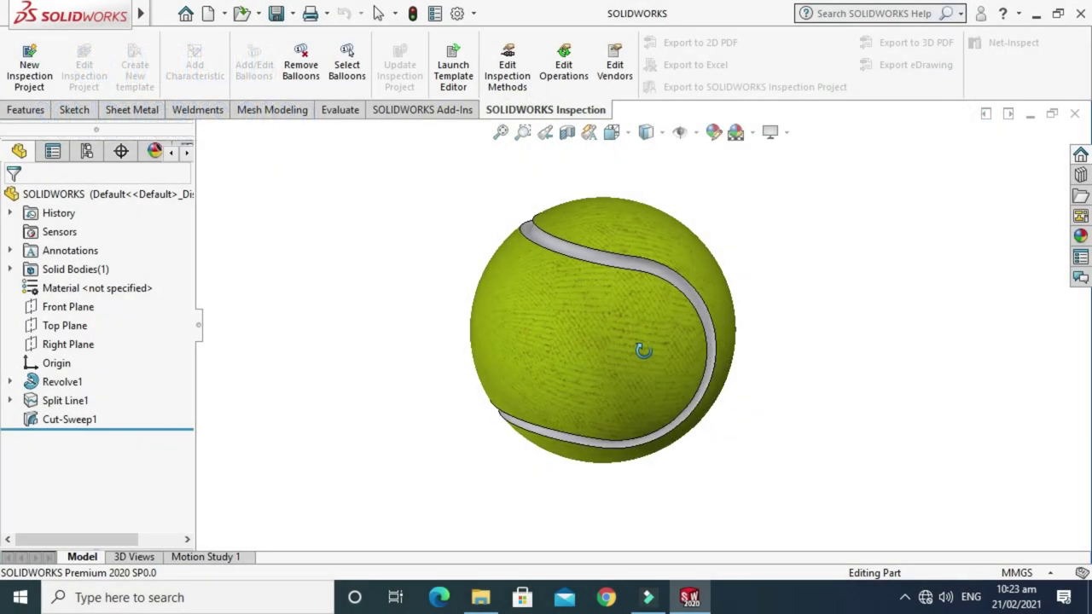
Create a new blank part document
{"action": "middle_click_drag", "start_coordinate": [643, 350], "coordinate": [683, 305]}
{"action": "middle_click_drag", "start_coordinate": [673, 344], "coordinate": [627, 281]}
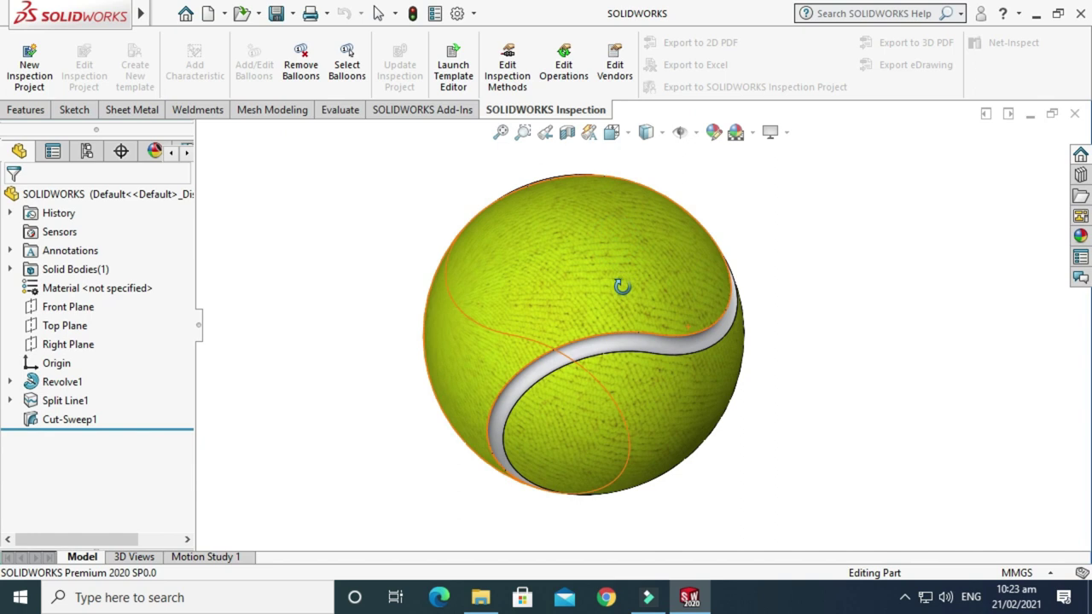
{"action": "left_click", "coordinate": [224, 13]}
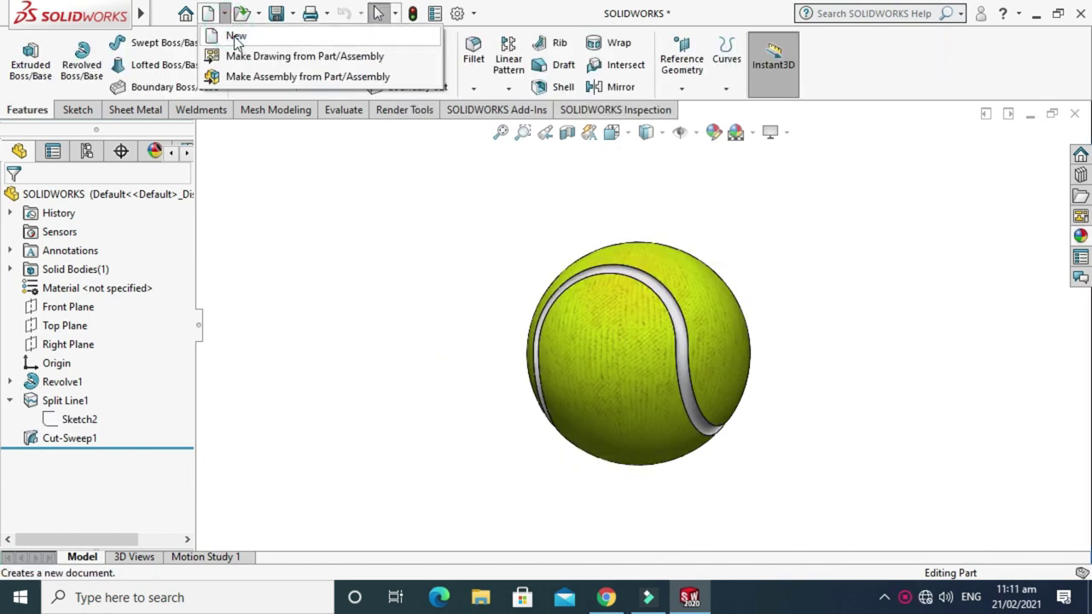
{"action": "left_click", "coordinate": [236, 34]}
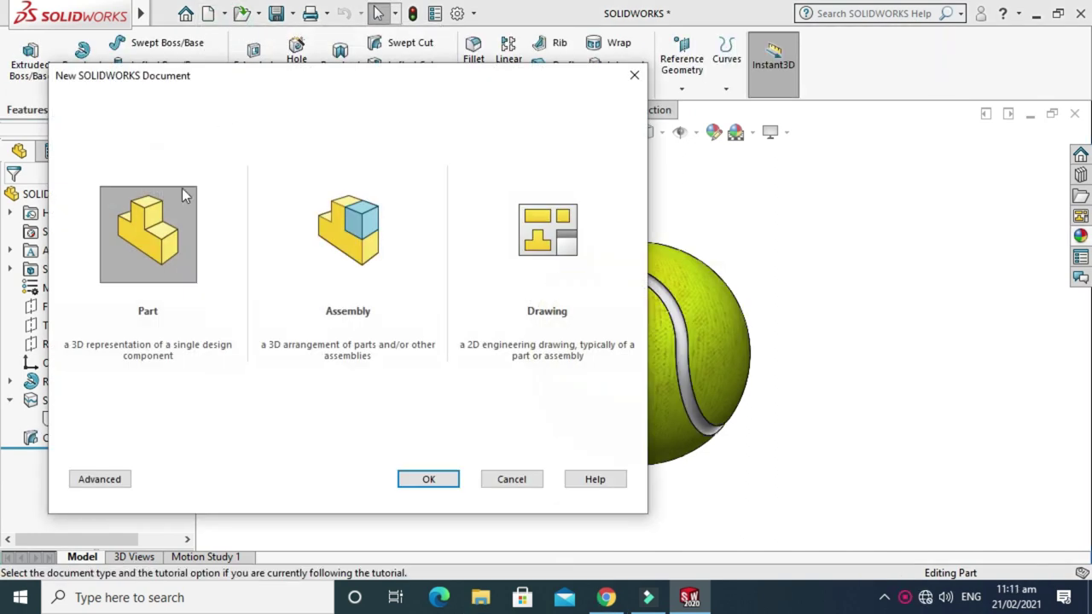
{"action": "left_click", "coordinate": [436, 480]}
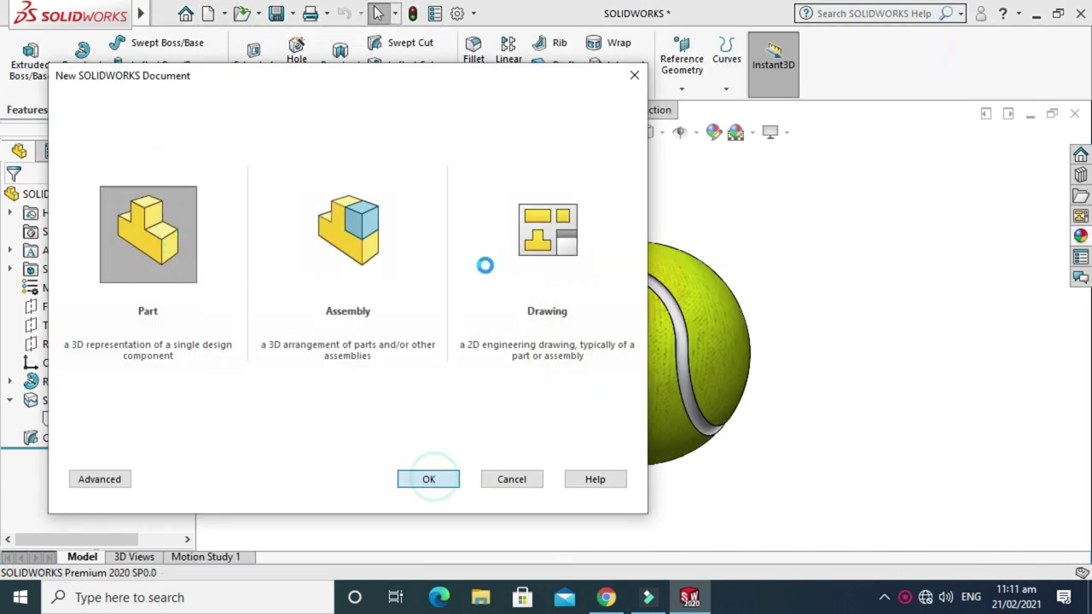
Apply the Plain White scene, check the MMGS units, and select the Front Plane
{"action": "left_click", "coordinate": [753, 134]}
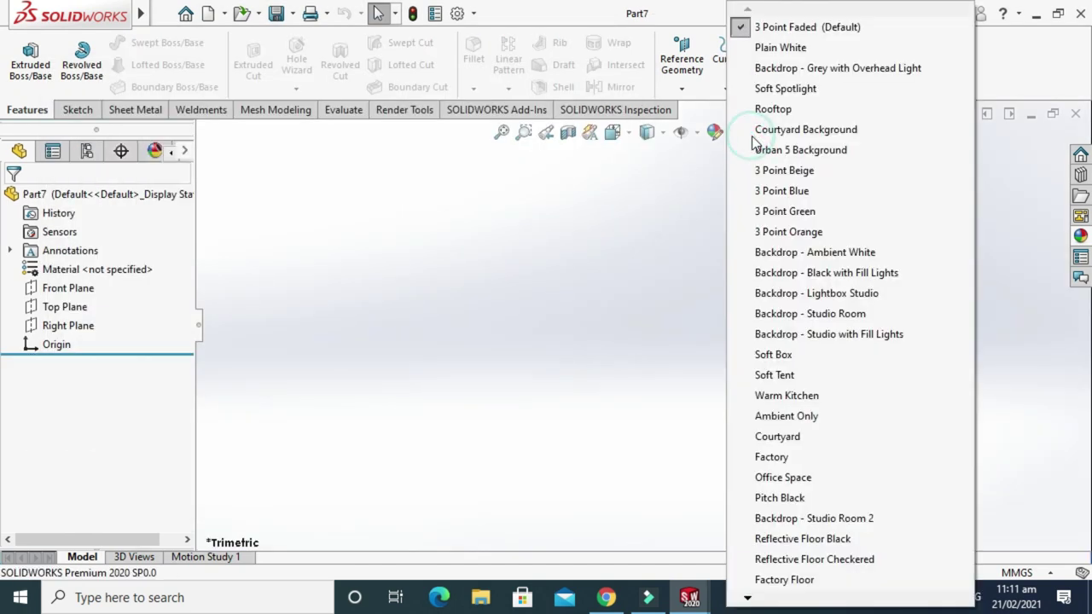
{"action": "left_click", "coordinate": [783, 46]}
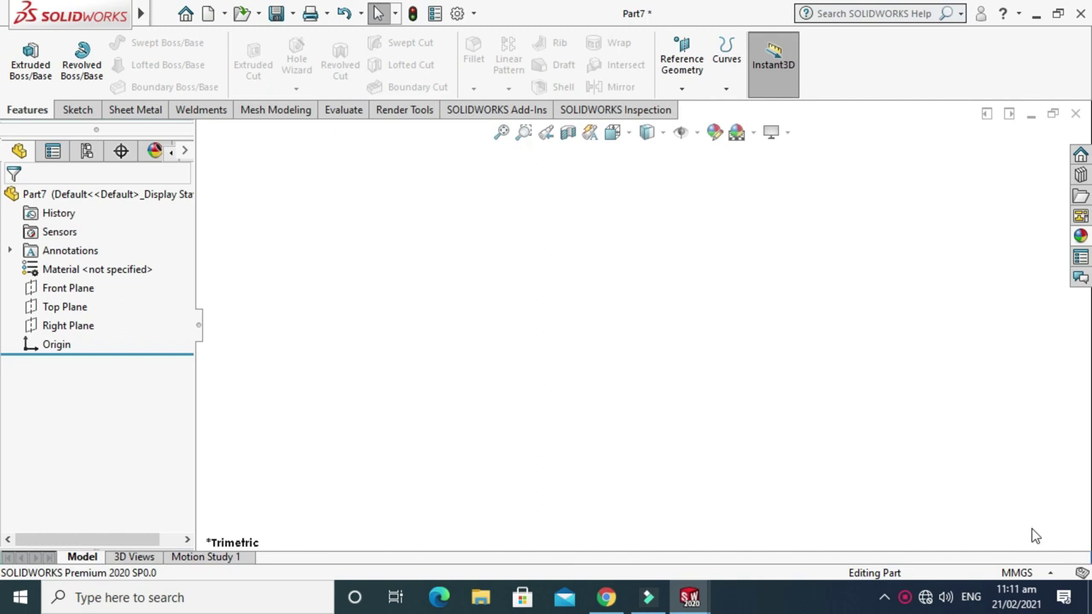
{"action": "left_click", "coordinate": [1040, 574]}
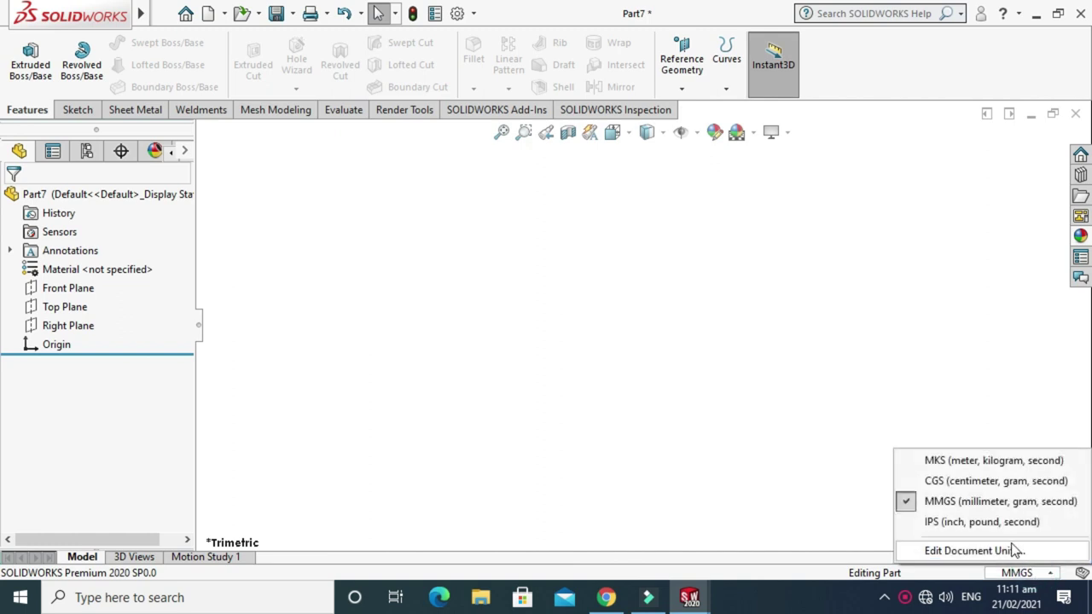
{"action": "left_click", "coordinate": [941, 325]}
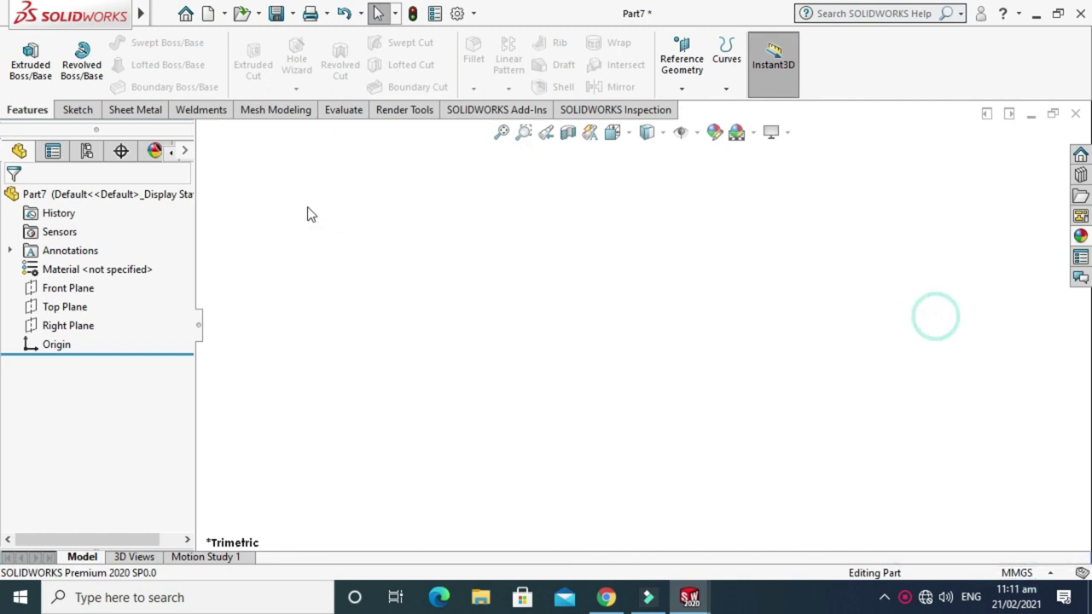
{"action": "left_click", "coordinate": [73, 290]}
On the Front Plane, draw a circle centred on the origin and dimension it Ø50 mm
{"action": "left_click", "coordinate": [89, 270]}
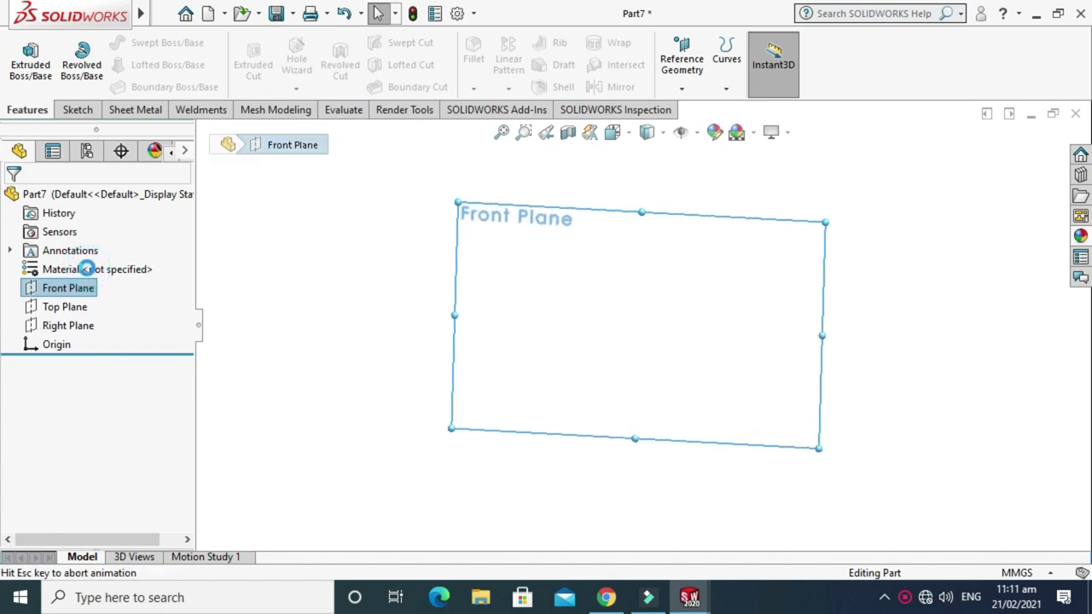
{"action": "left_click", "coordinate": [162, 43]}
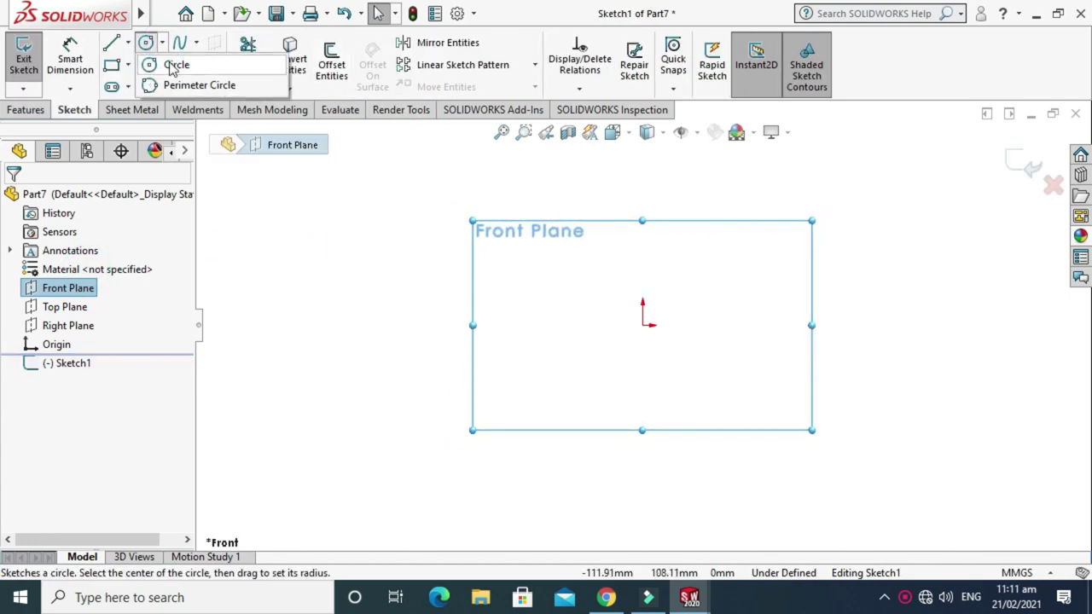
{"action": "left_click", "coordinate": [175, 66]}
{"action": "left_click", "coordinate": [642, 325]}
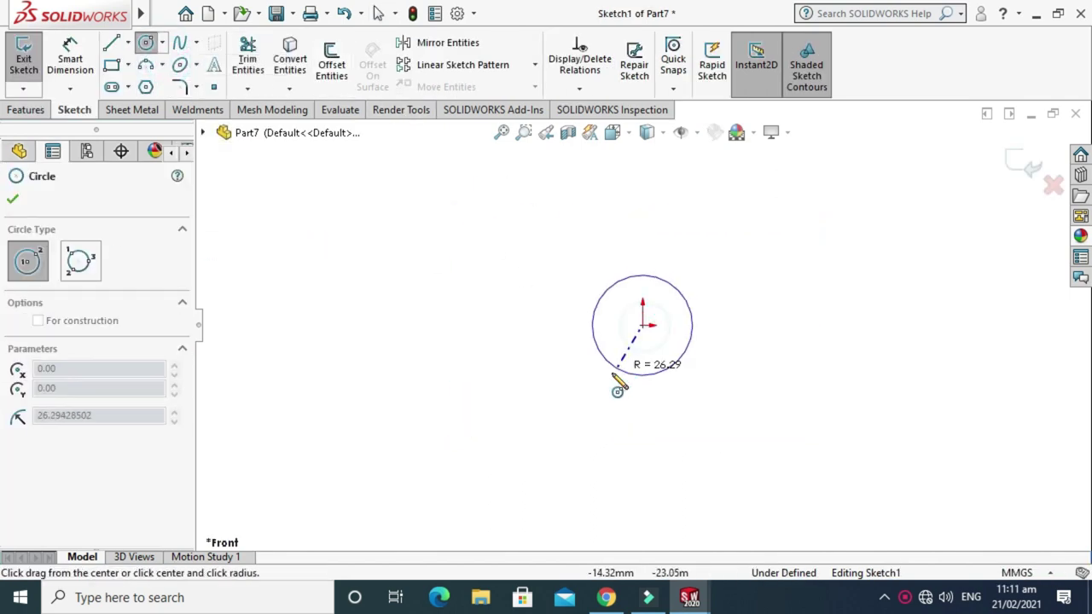
{"action": "left_click", "coordinate": [600, 385]}
{"action": "left_click", "coordinate": [70, 53]}
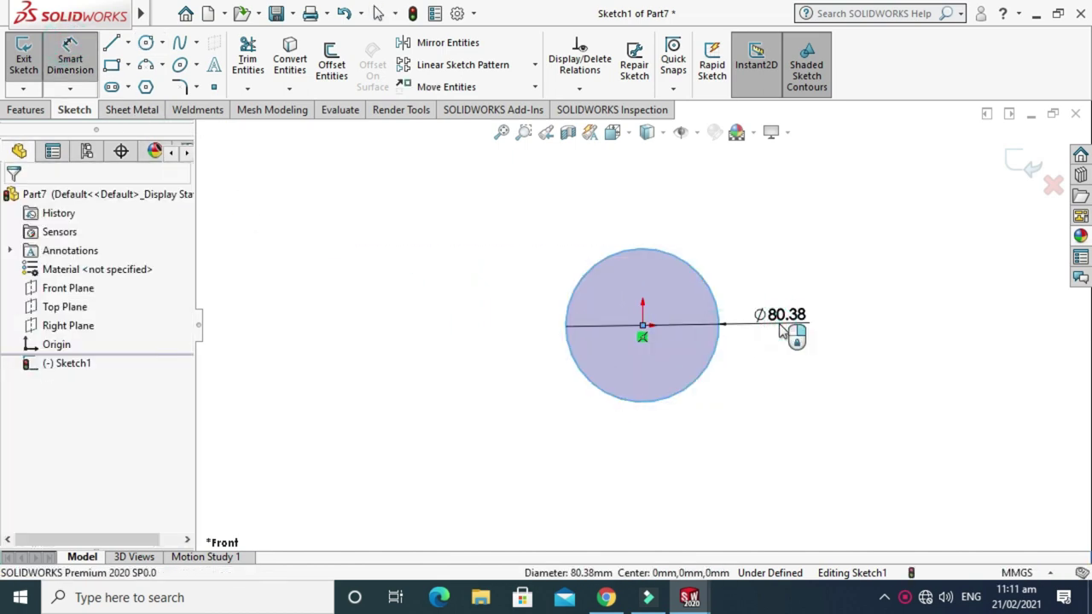
{"action": "left_click", "coordinate": [780, 328]}
{"action": "type", "text": "50"}
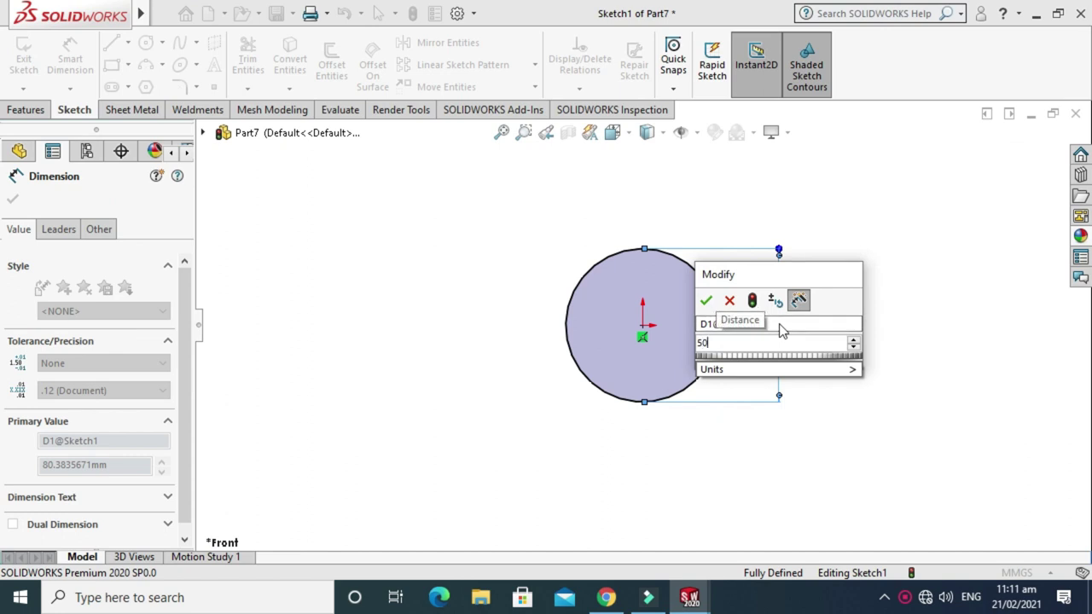
{"action": "key", "text": "Return"}
{"action": "key", "text": "Escape"}
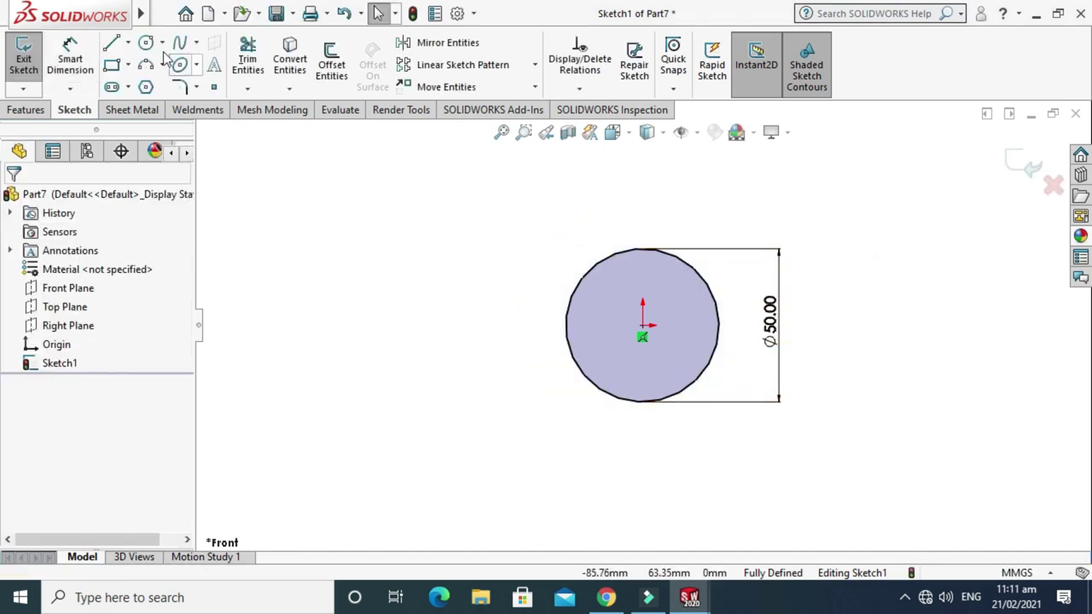
Draw a vertical centreline through the origin from the circle's top to its bottom
{"action": "left_click", "coordinate": [127, 42]}
{"action": "left_click", "coordinate": [141, 85]}
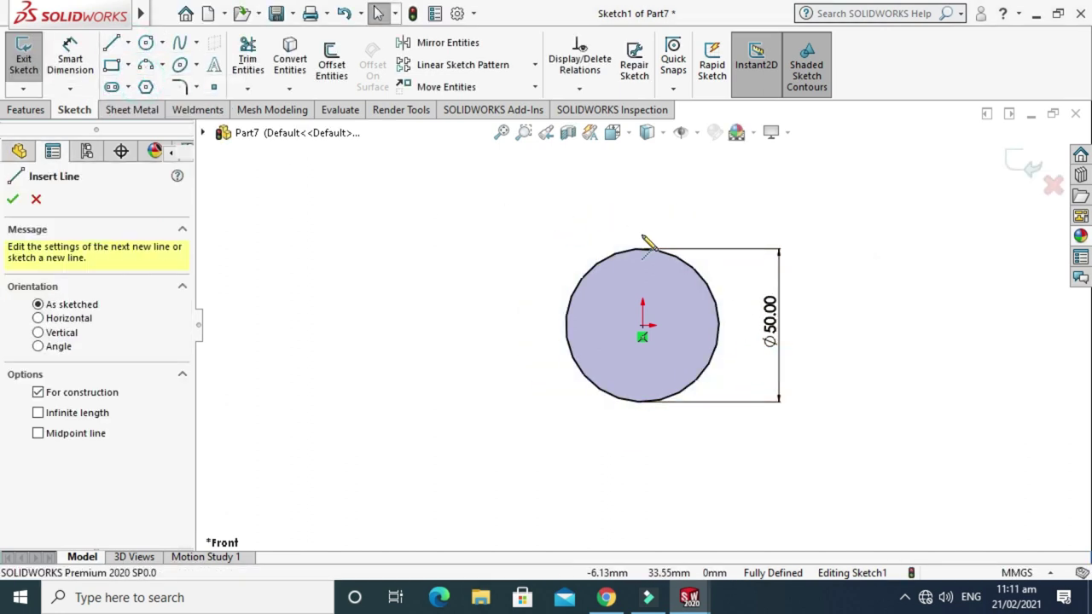
{"action": "left_click", "coordinate": [643, 248]}
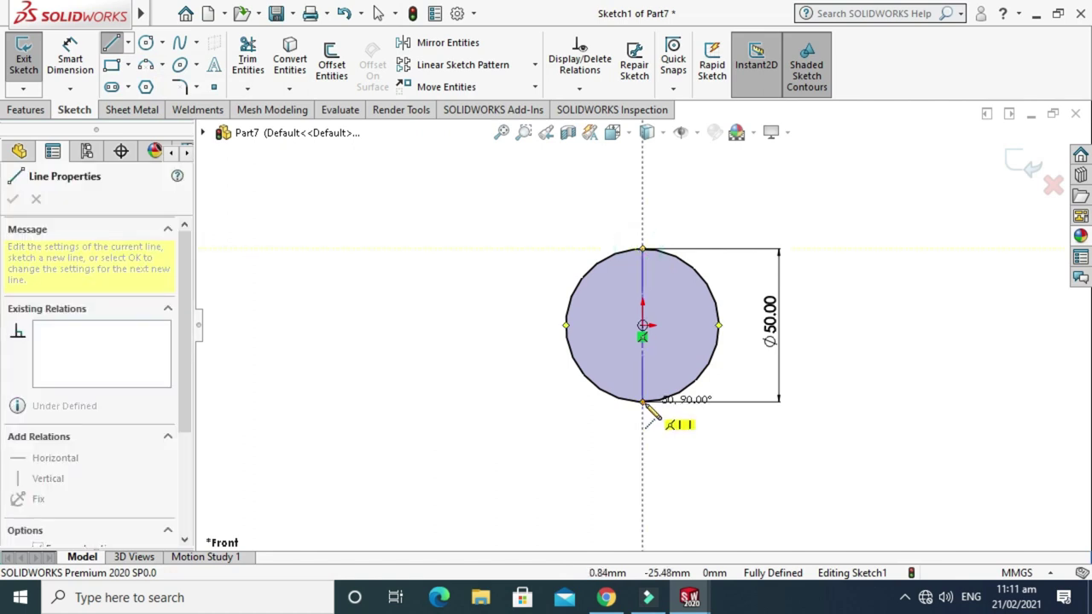
{"action": "left_click", "coordinate": [644, 400]}
{"action": "key", "text": "Escape"}
Trim away the circle's left arc, leaving a half-circle
{"action": "scroll", "coordinate": [685, 288], "scroll_direction": "down", "scroll_amount": 3}
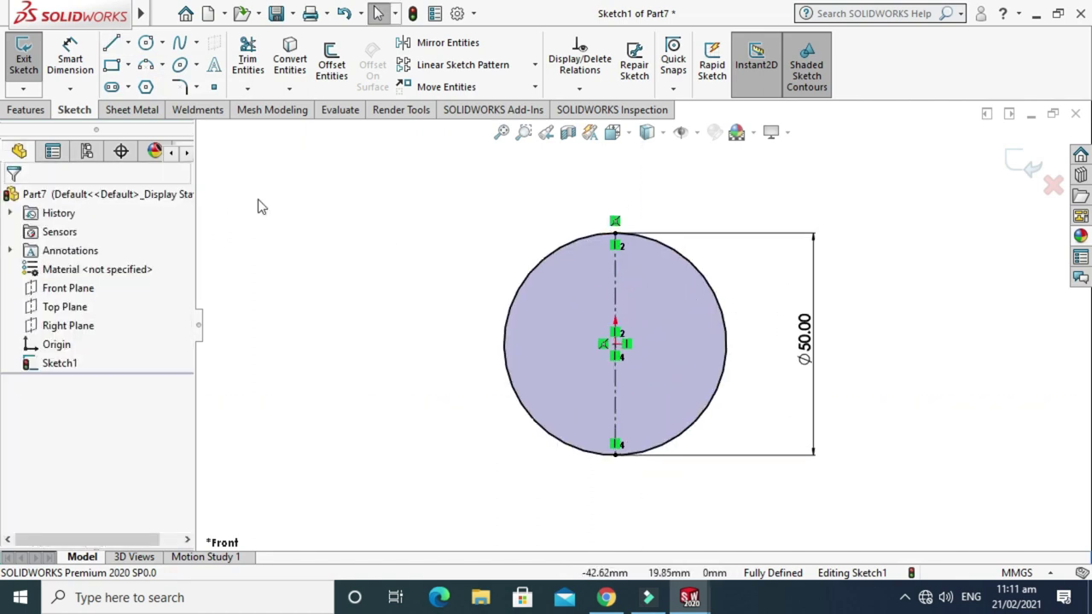
{"action": "left_click", "coordinate": [247, 61]}
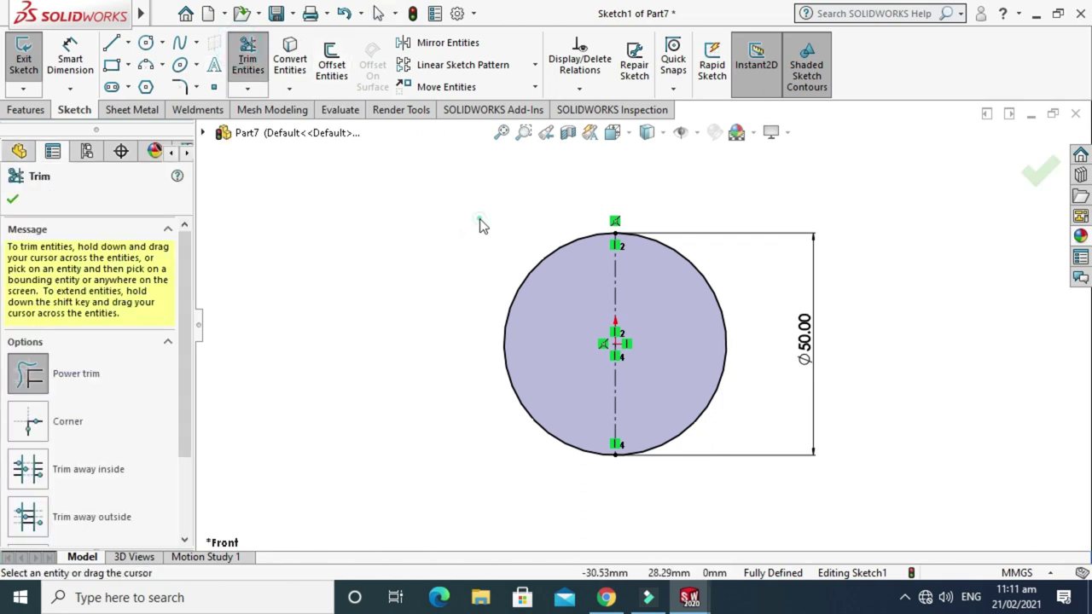
{"action": "left_click_drag", "start_coordinate": [479, 220], "coordinate": [551, 329]}
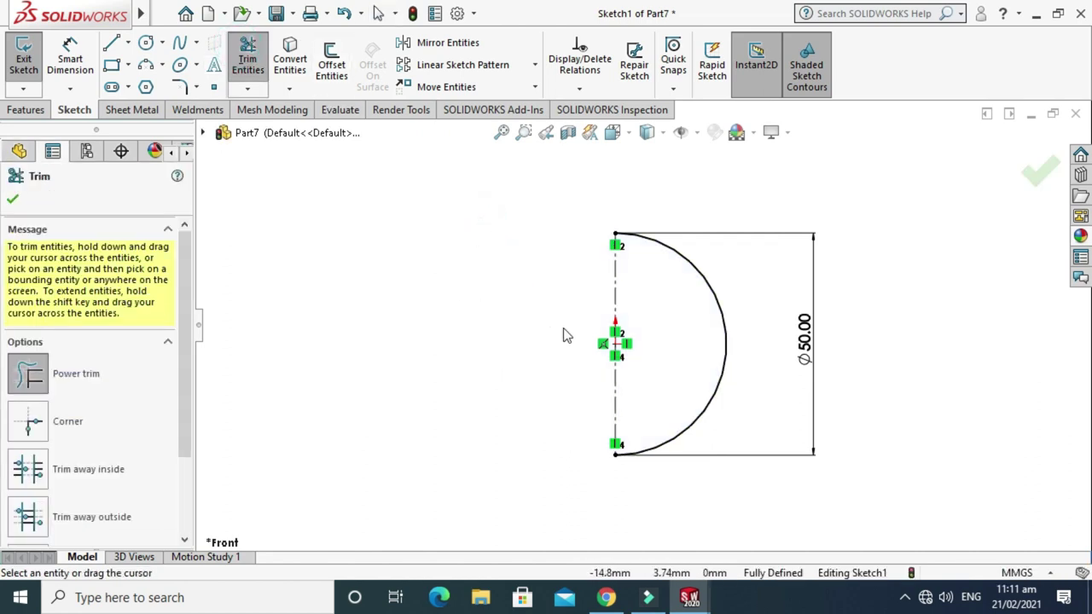
{"action": "key", "text": "Escape"}
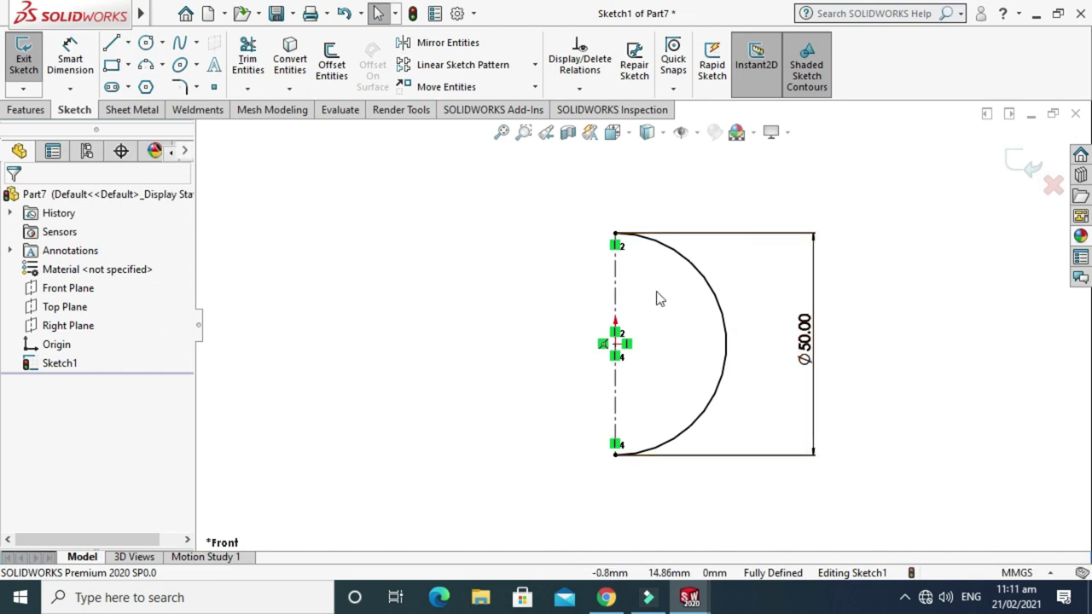
{"action": "scroll", "coordinate": [666, 301], "scroll_direction": "down", "scroll_amount": 1}
Revolve the half-circle 360° about Line1, letting the sketch close automatically
{"action": "left_click", "coordinate": [26, 110]}
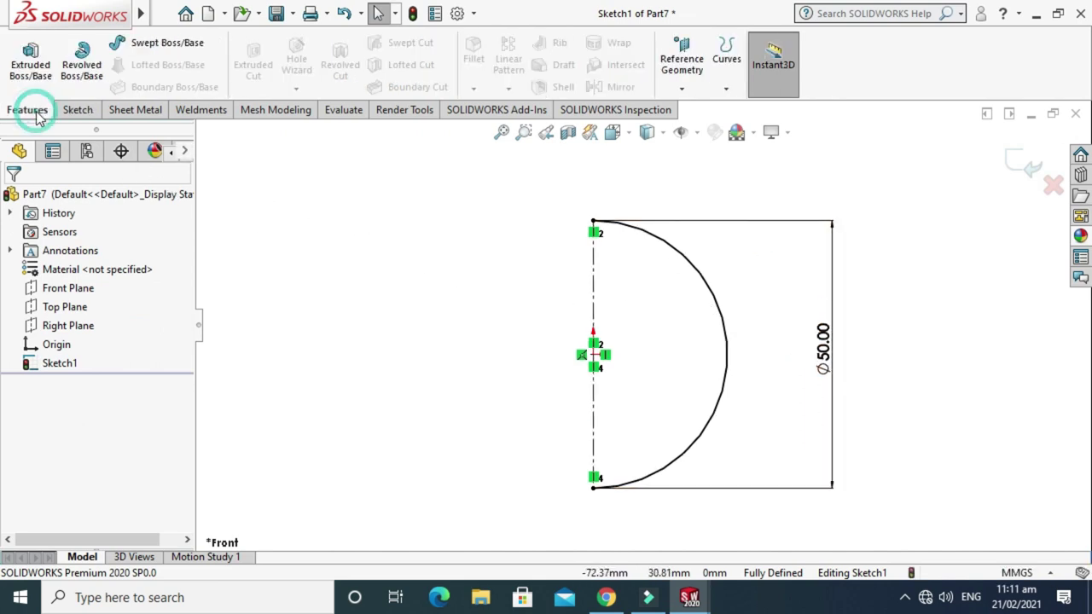
{"action": "left_click", "coordinate": [75, 75]}
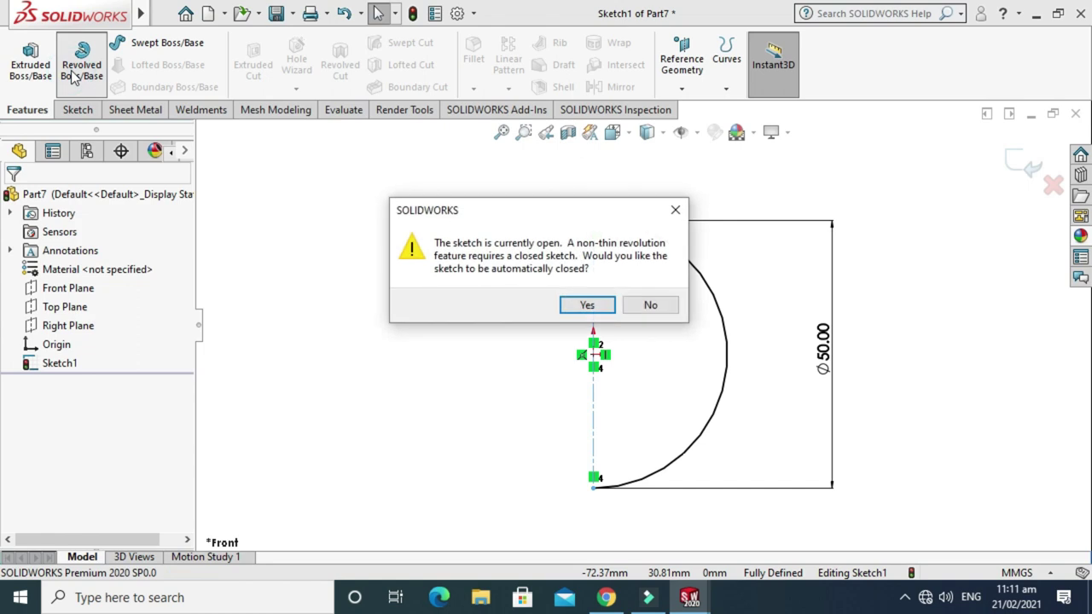
{"action": "mouse_move", "coordinate": [504, 224]}
{"action": "left_mouse_down"}
{"action": "mouse_move", "coordinate": [512, 220]}
{"action": "mouse_move", "coordinate": [370, 328]}
{"action": "left_mouse_up"}
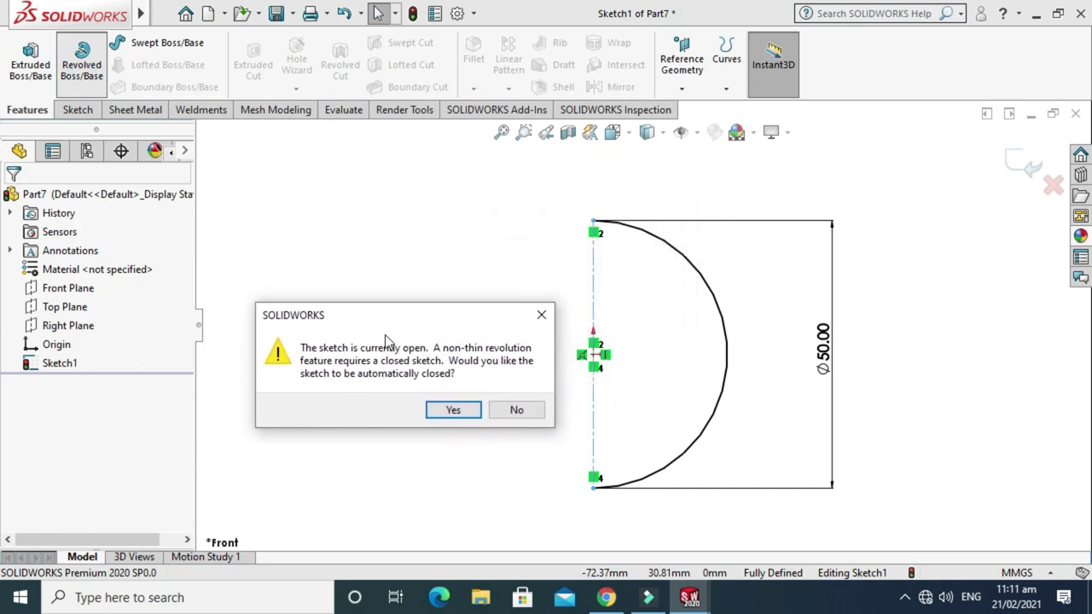
{"action": "left_click", "coordinate": [452, 411]}
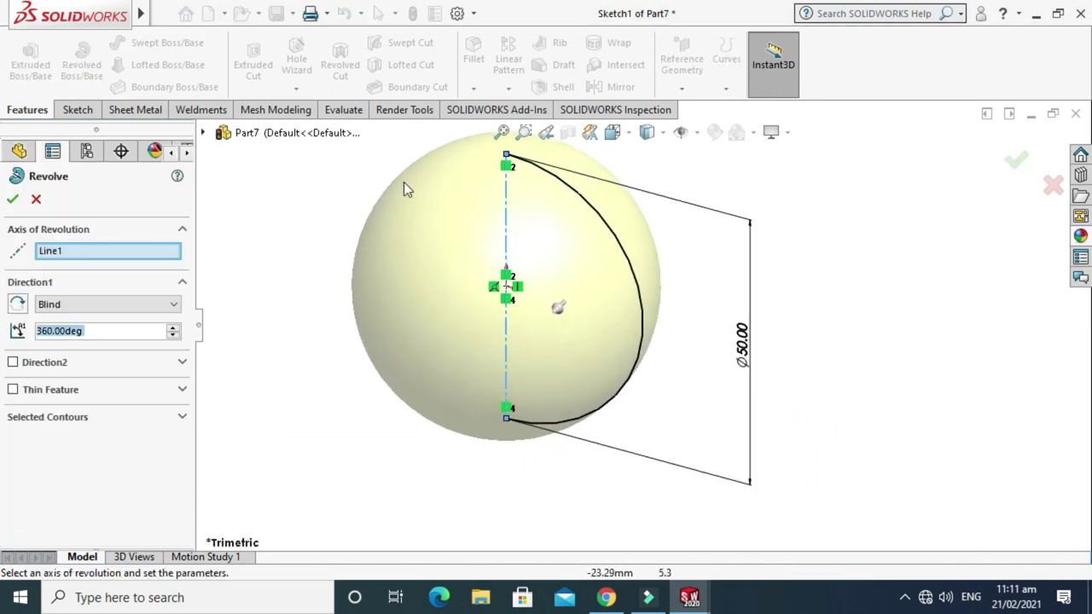
{"action": "left_click", "coordinate": [12, 200]}
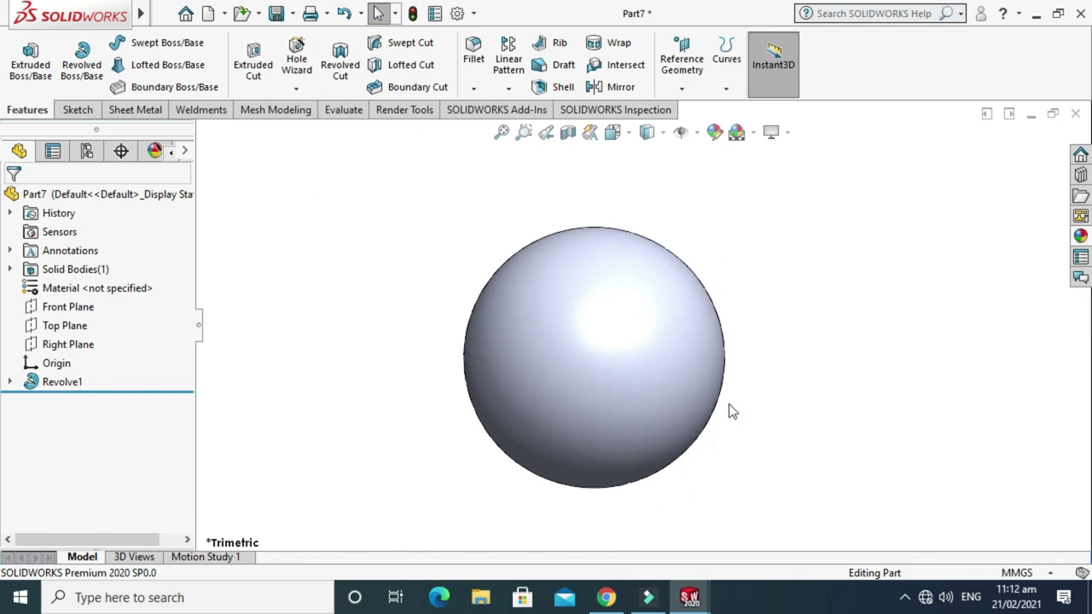
On the finished tennis ball, select the Cut-Sweep1 seam groove and orbit around it
{"action": "mouse_move", "coordinate": [698, 604]}
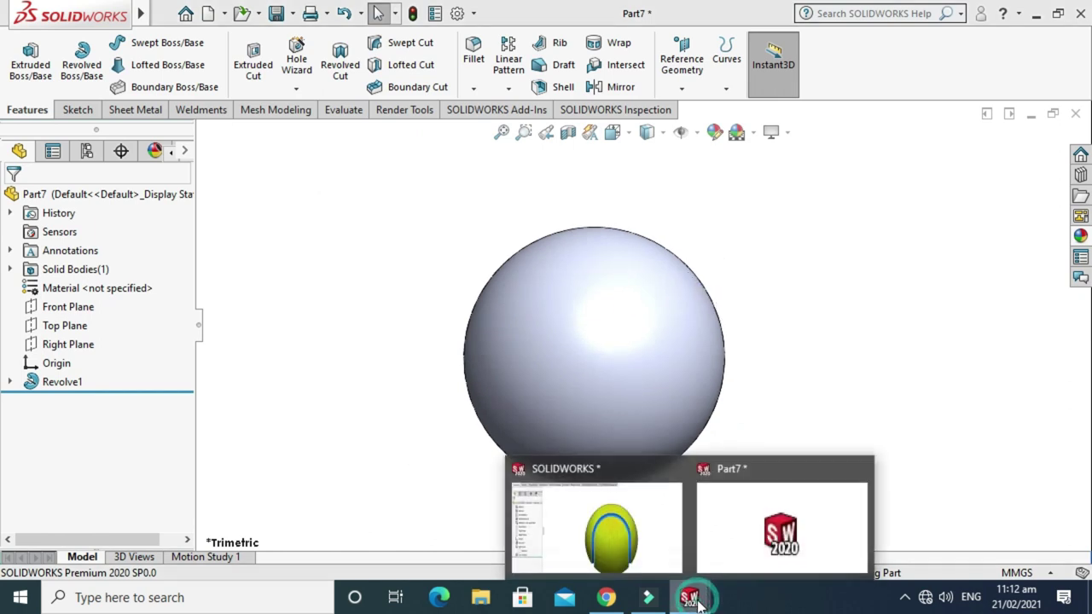
{"action": "left_click", "coordinate": [652, 559]}
{"action": "scroll", "coordinate": [653, 334], "scroll_direction": "down", "scroll_amount": 3}
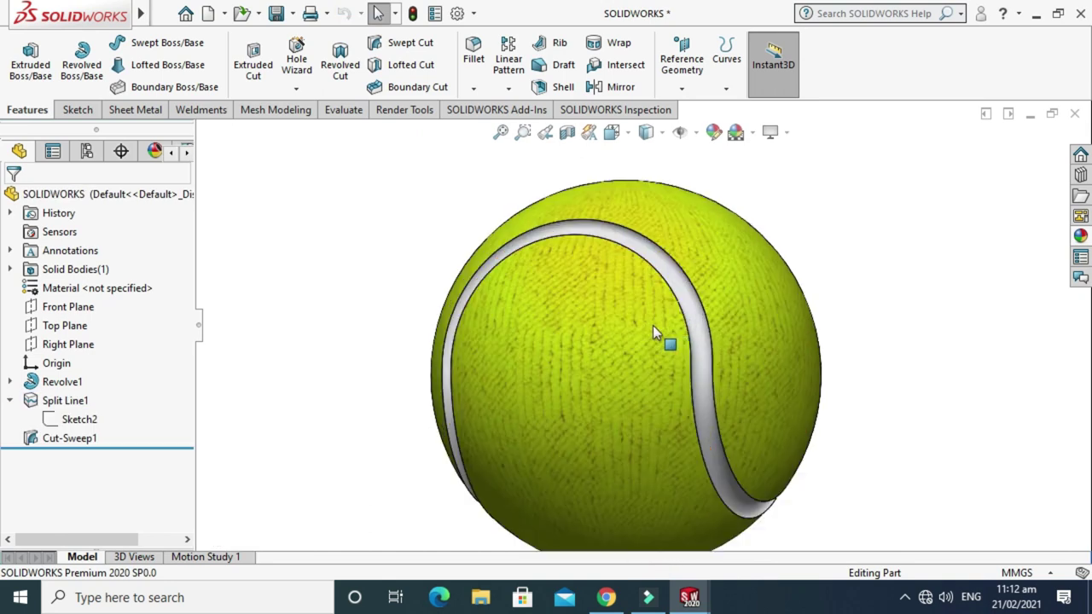
{"action": "left_click", "coordinate": [678, 300]}
{"action": "left_click", "coordinate": [682, 317]}
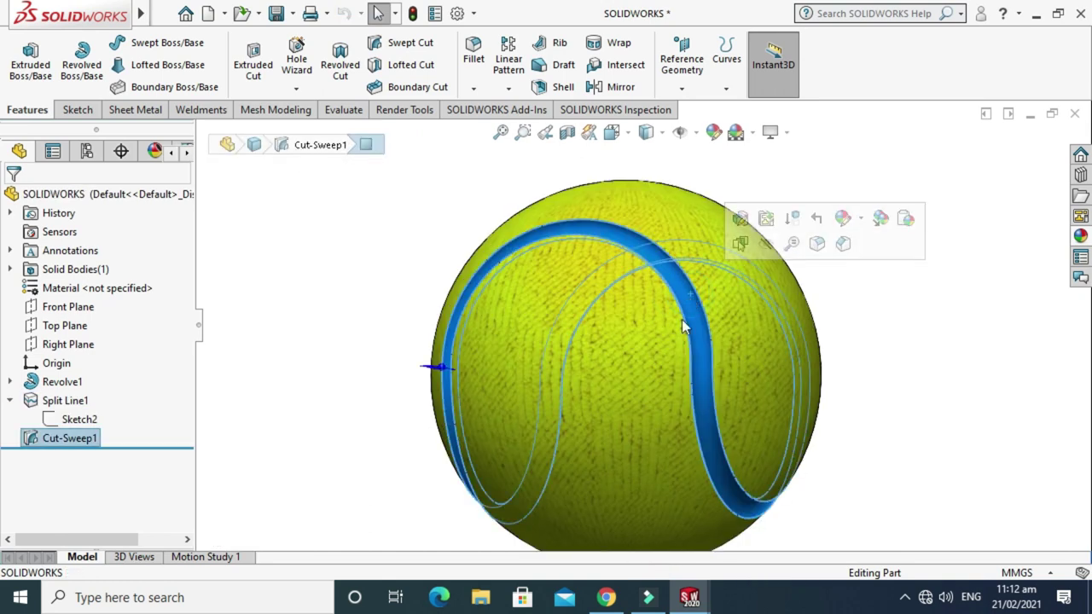
{"action": "scroll", "coordinate": [739, 389], "scroll_direction": "down", "scroll_amount": 2}
{"action": "scroll", "coordinate": [739, 389], "scroll_direction": "up", "scroll_amount": 3}
{"action": "right_click", "coordinate": [762, 243]}
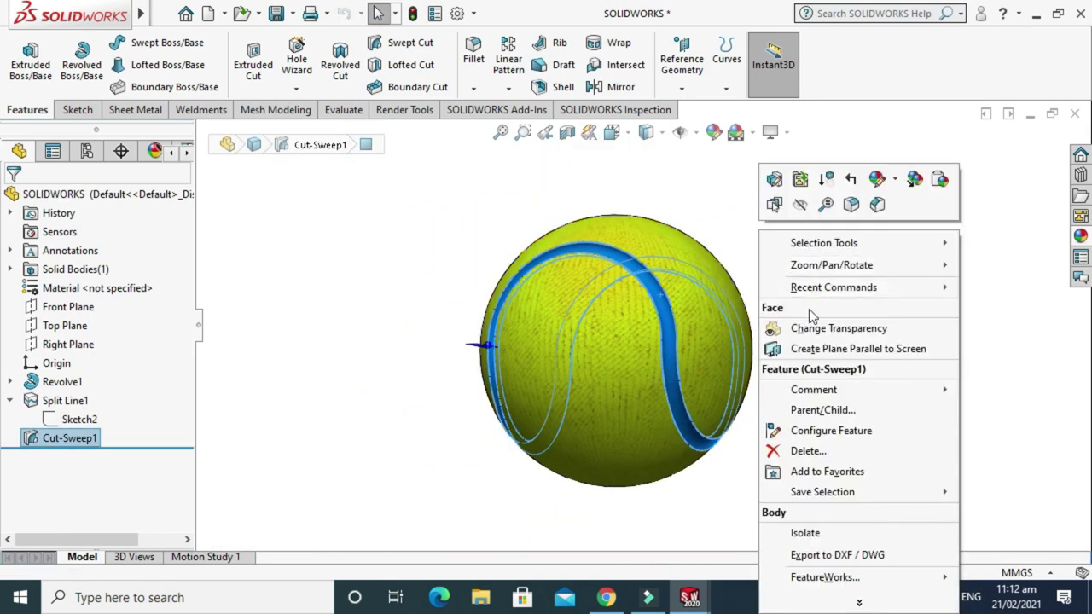
{"action": "mouse_move", "coordinate": [826, 268]}
{"action": "left_click", "coordinate": [708, 325]}
{"action": "left_click_drag", "start_coordinate": [708, 332], "coordinate": [670, 485]}
Switch back to the Part7 sphere document
{"action": "mouse_move", "coordinate": [698, 602]}
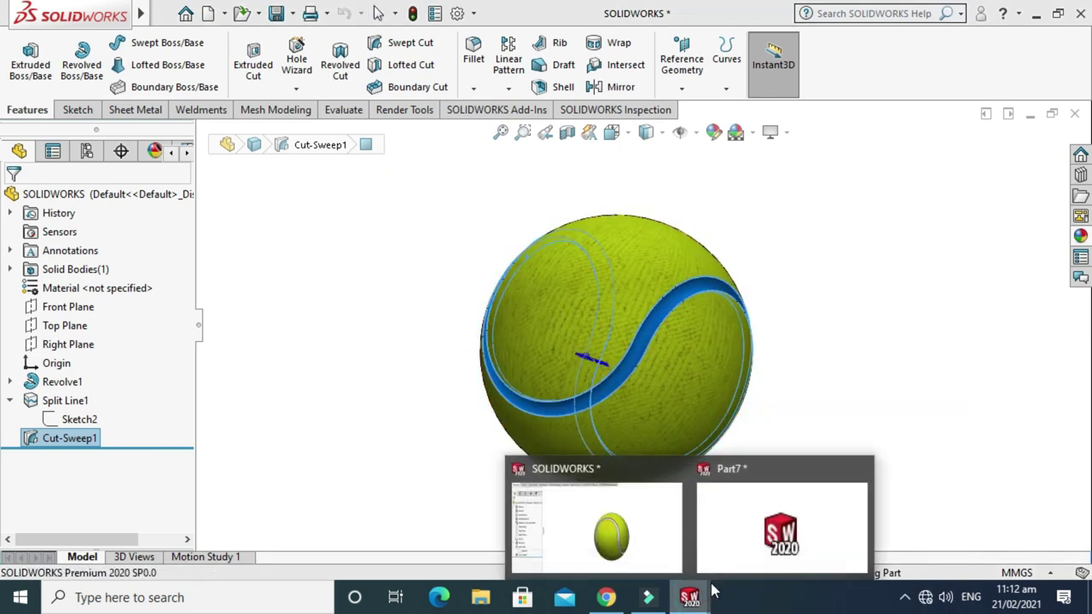
{"action": "left_click", "coordinate": [759, 541]}
{"action": "scroll", "coordinate": [615, 399], "scroll_direction": "down", "scroll_amount": 2}
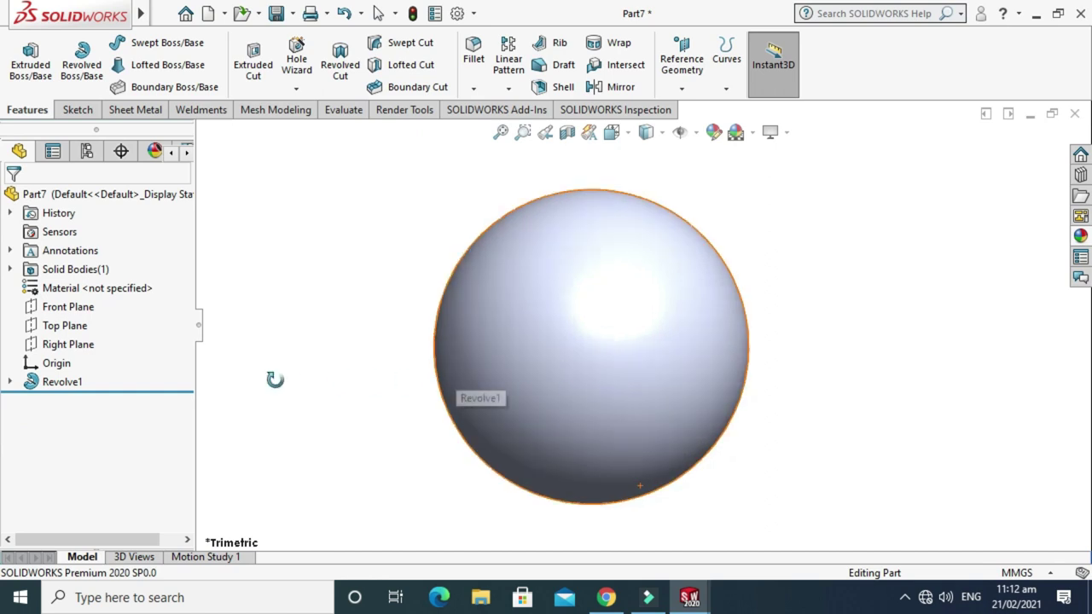
Start a sketch on the Right Plane and view it Normal To
{"action": "left_click", "coordinate": [81, 344]}
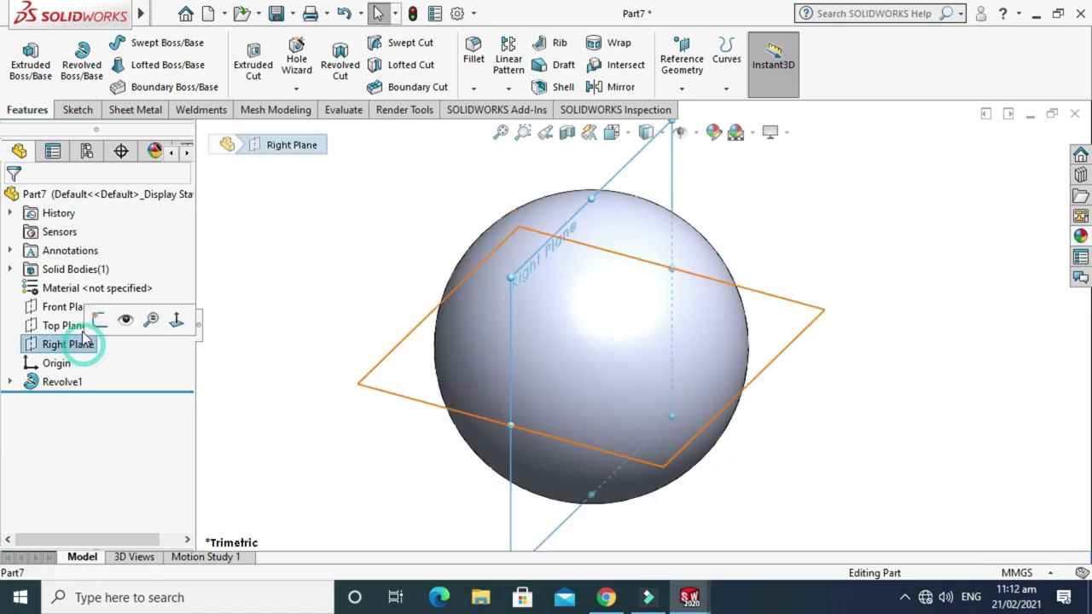
{"action": "left_click", "coordinate": [98, 322]}
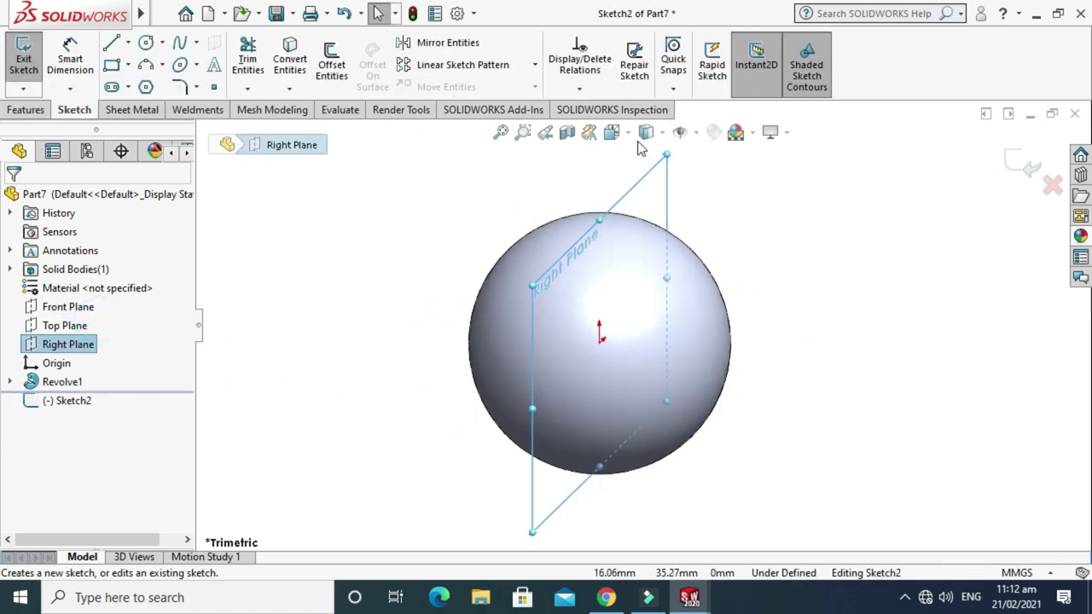
{"action": "left_click", "coordinate": [646, 133]}
{"action": "left_click", "coordinate": [717, 239]}
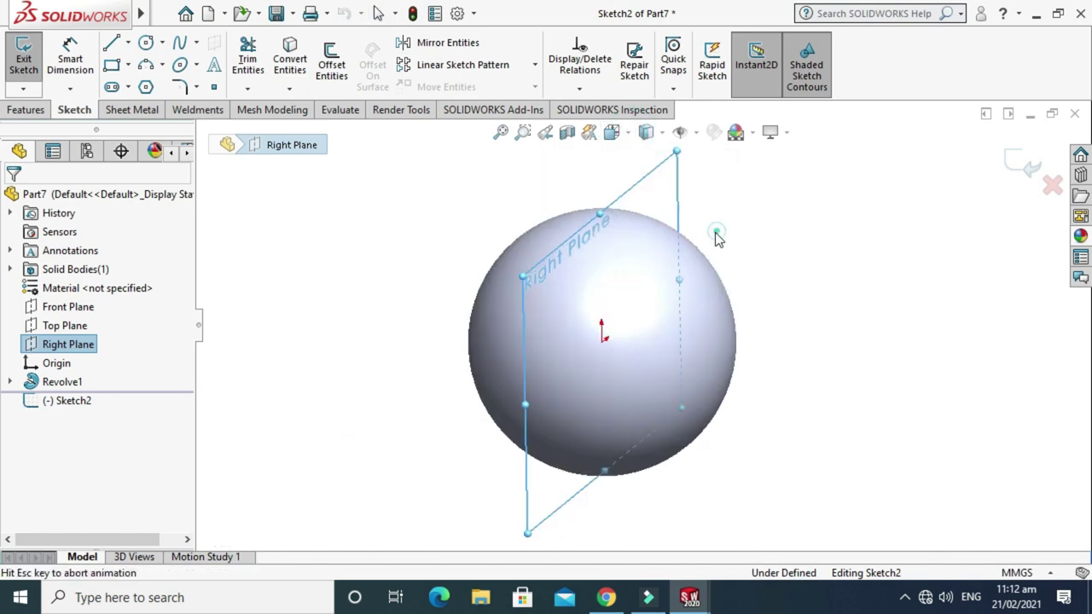
Draw a construction center rectangle from the origin around the sphere
{"action": "left_click", "coordinate": [129, 66]}
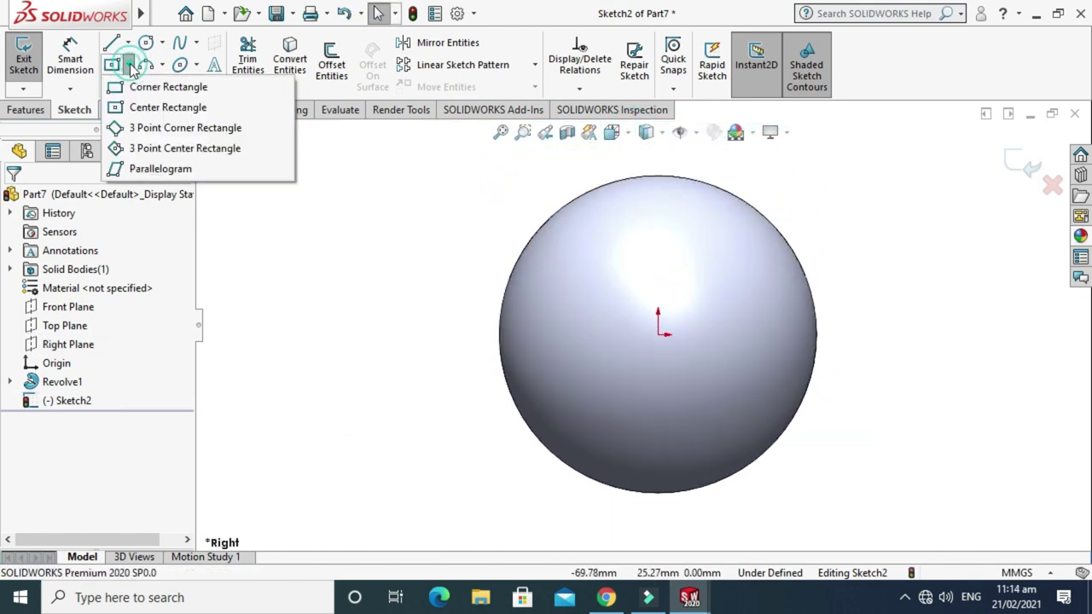
{"action": "left_click", "coordinate": [137, 107]}
{"action": "left_click", "coordinate": [658, 334]}
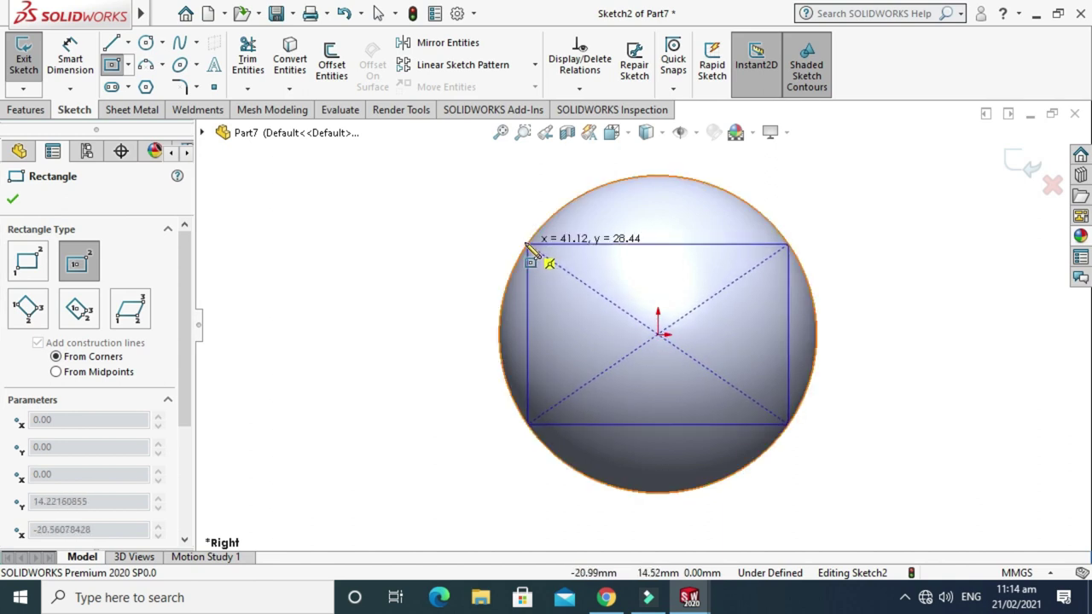
{"action": "left_click", "coordinate": [528, 245]}
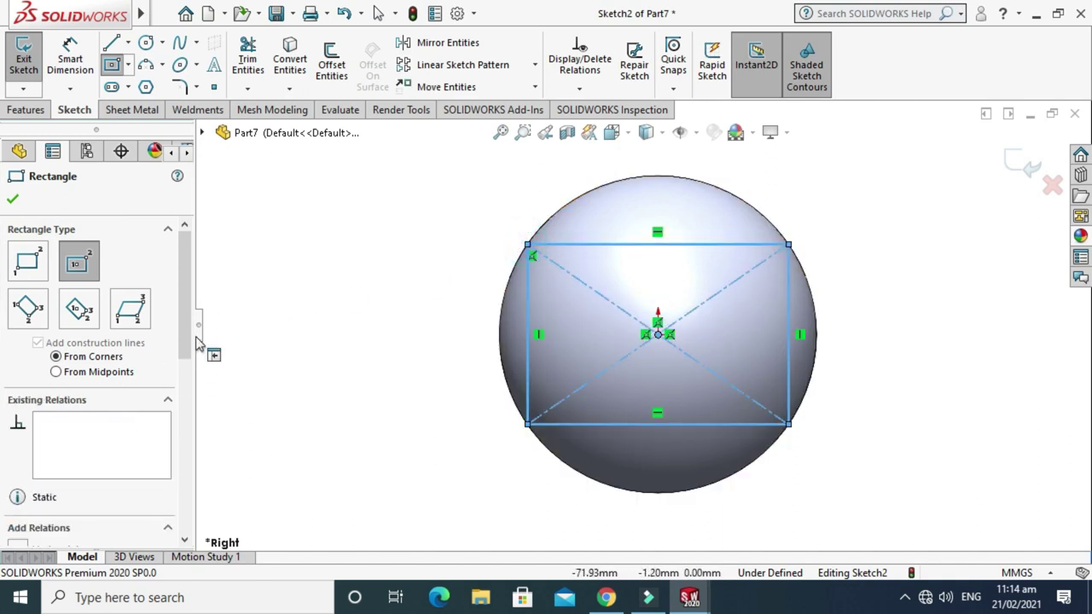
{"action": "scroll", "coordinate": [171, 325], "scroll_direction": "down", "scroll_amount": 3}
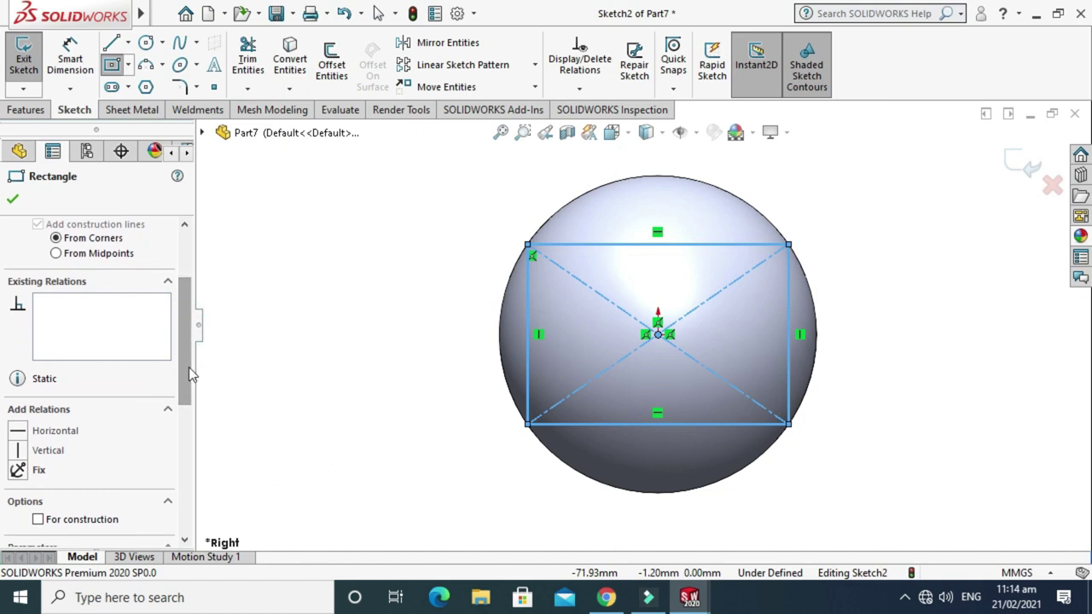
{"action": "left_click", "coordinate": [38, 519]}
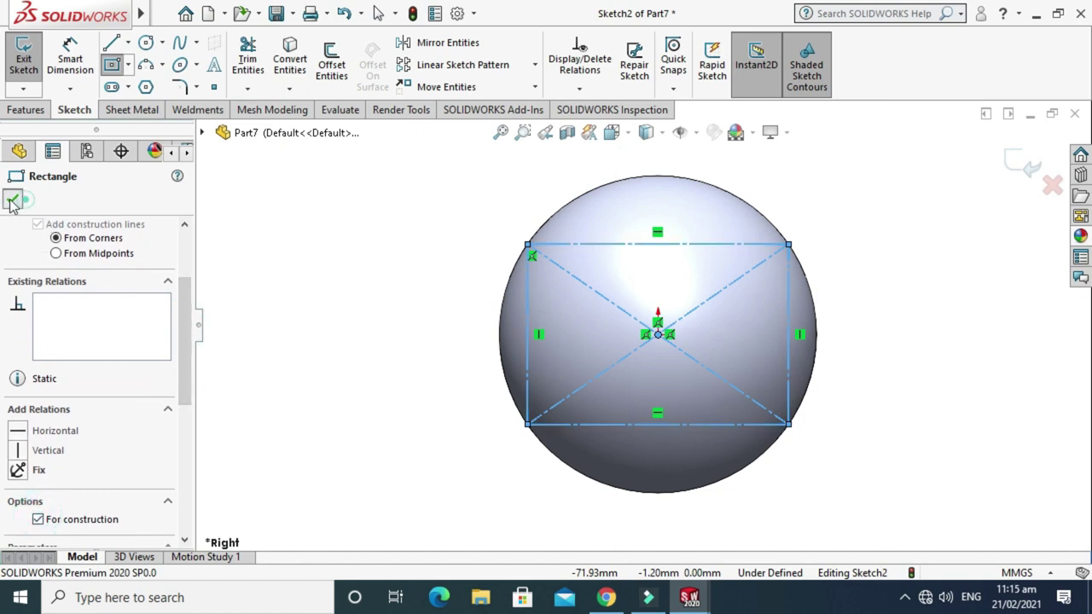
{"action": "left_click", "coordinate": [12, 200]}
Make the rectangle's top and left edges equal so it becomes a square
{"action": "left_click", "coordinate": [563, 250]}
{"action": "left_click", "coordinate": [529, 301]}
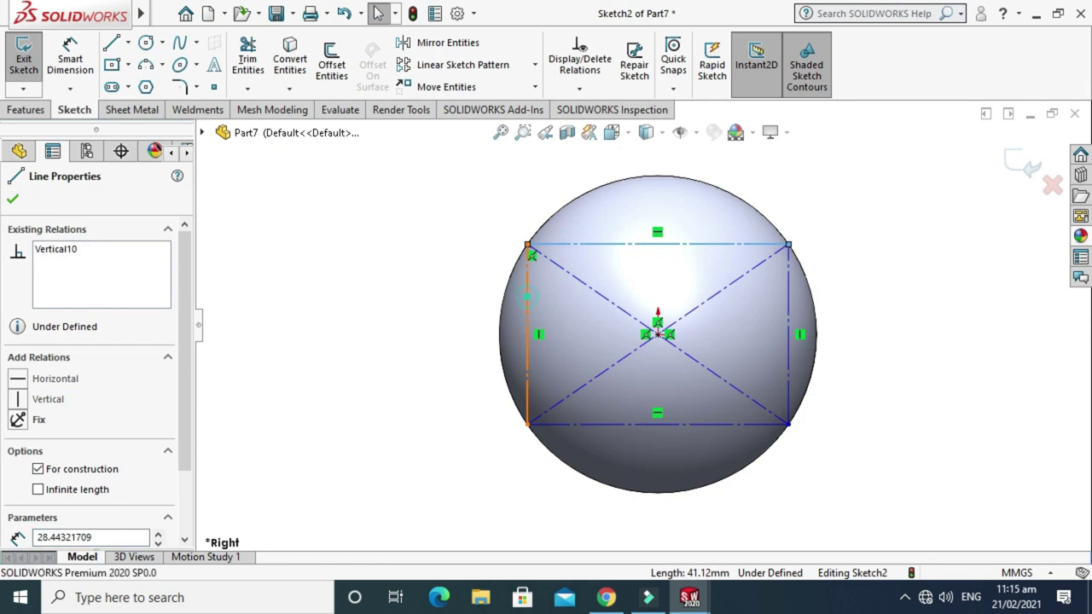
{"action": "left_click", "coordinate": [789, 273], "text": "ctrl"}
{"action": "left_click", "coordinate": [706, 223]}
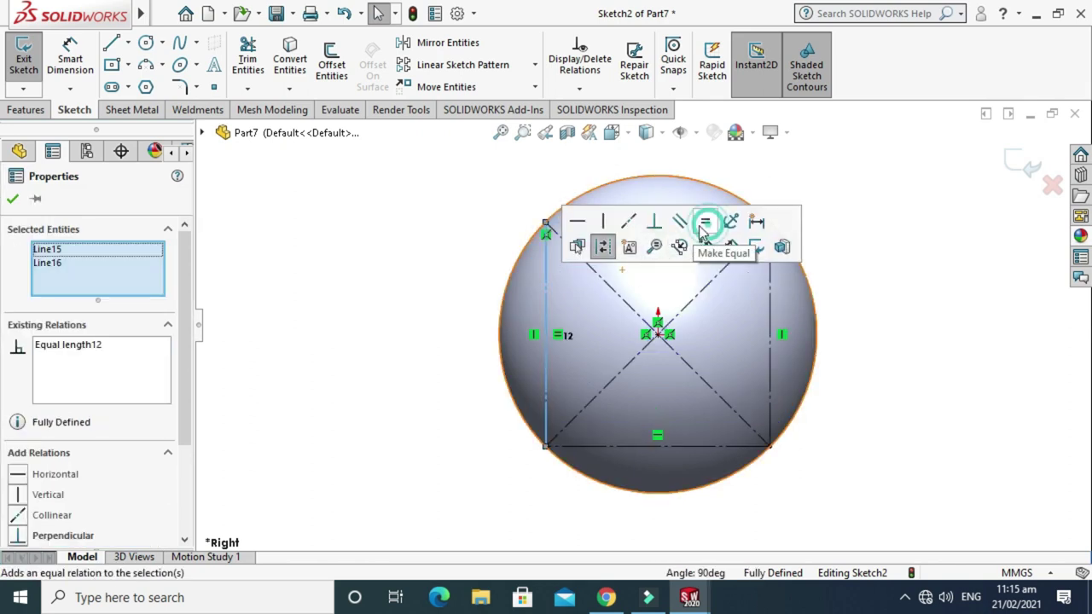
{"action": "left_click", "coordinate": [391, 227]}
Add a 3-point arc between the side midpoints, tangent to the square's top edge
{"action": "left_click", "coordinate": [162, 66]}
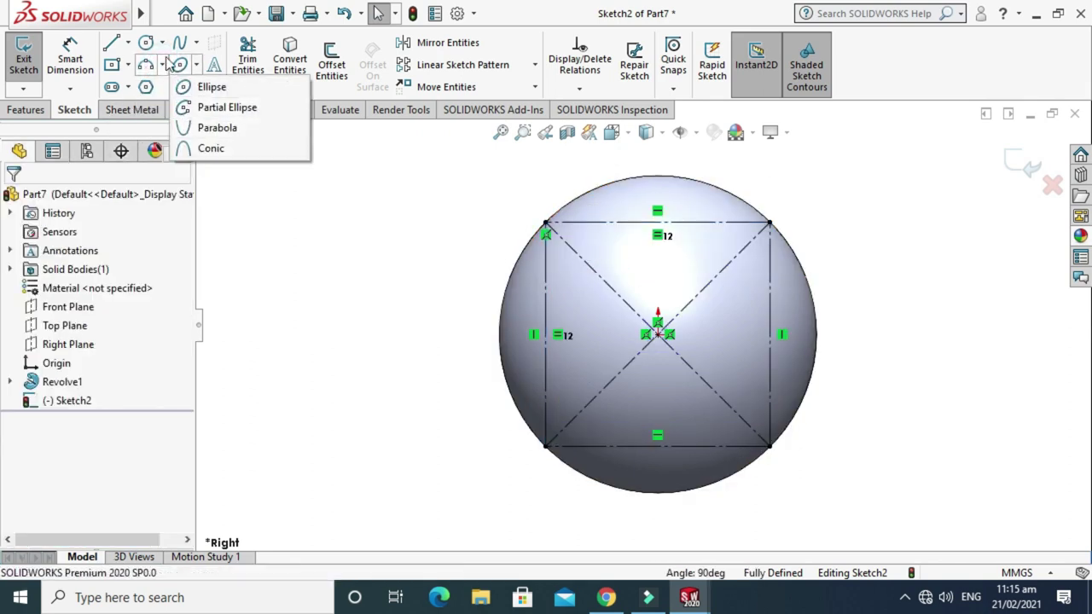
{"action": "left_click", "coordinate": [171, 127]}
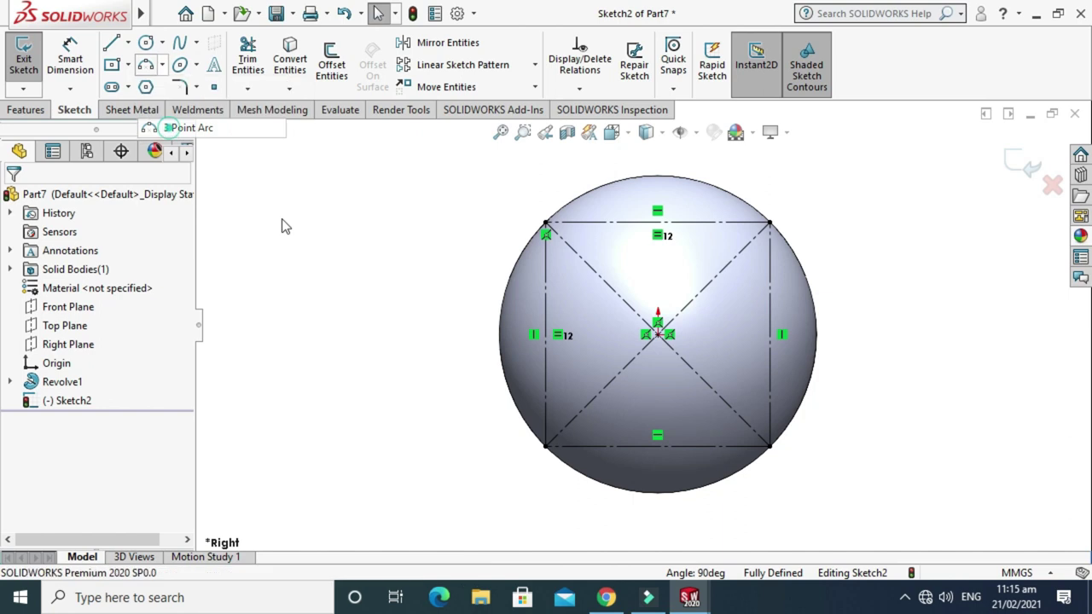
{"action": "left_click", "coordinate": [545, 334]}
{"action": "left_click", "coordinate": [782, 335]}
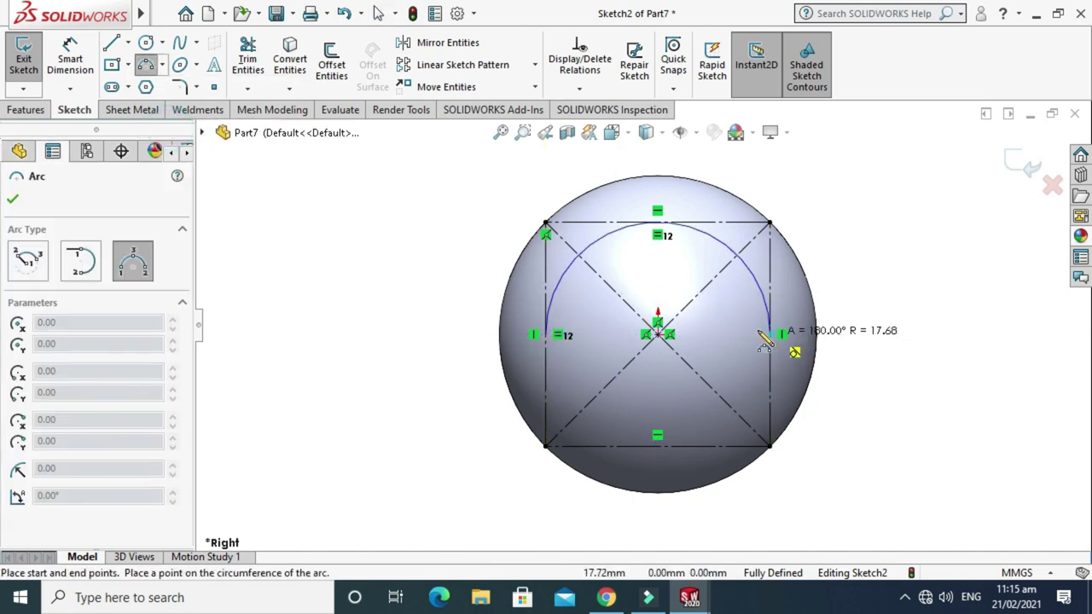
{"action": "left_click", "coordinate": [653, 232]}
Draw a corner rectangle from the left midpoint down past the bottom of the sphere
{"action": "key", "text": "Escape"}
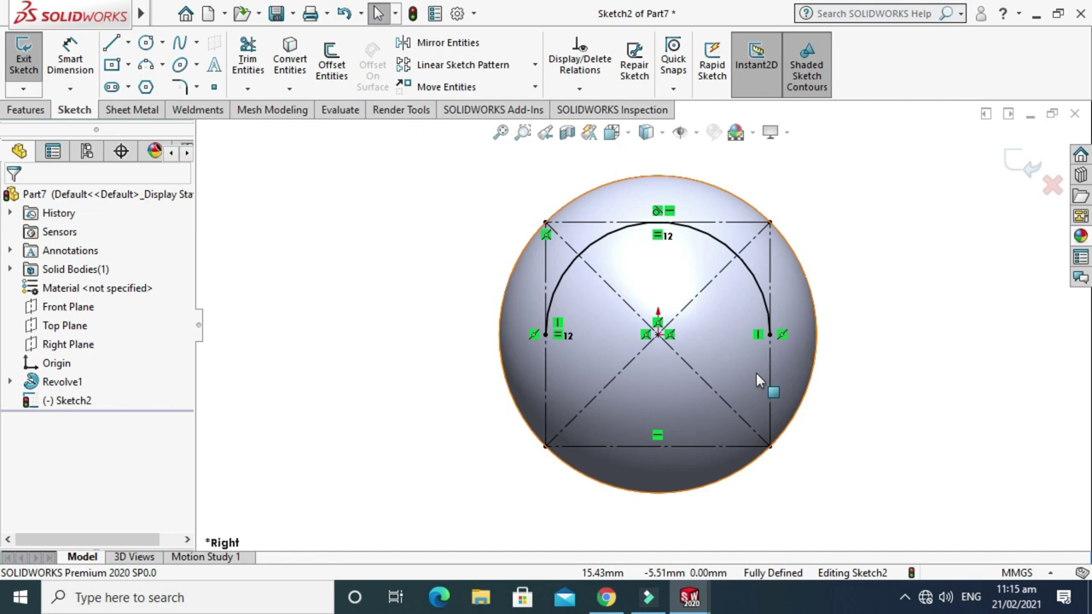
{"action": "left_click", "coordinate": [130, 66]}
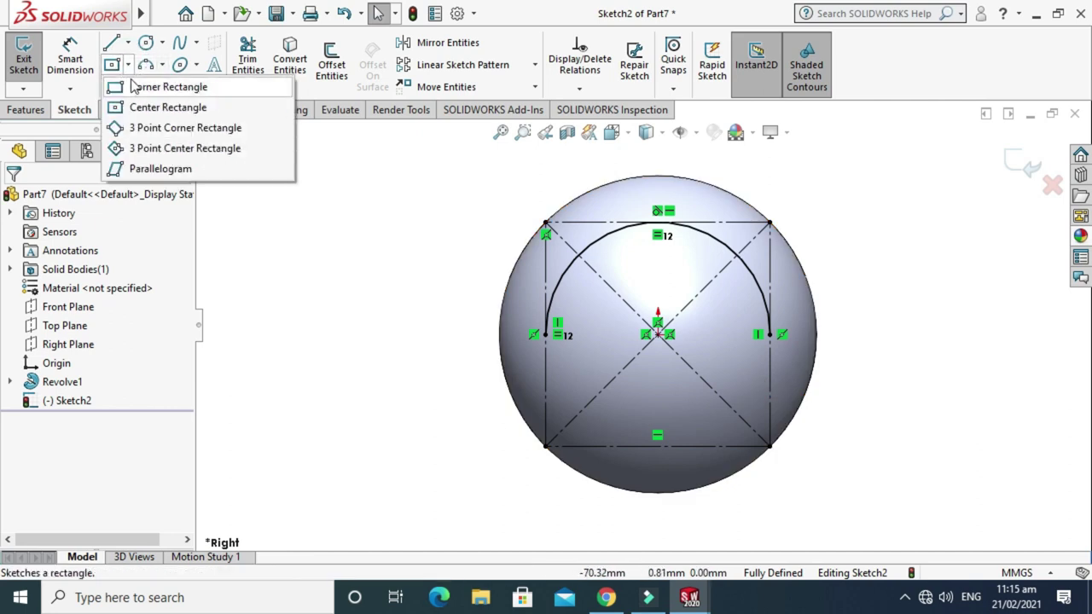
{"action": "left_click", "coordinate": [134, 88]}
{"action": "scroll", "coordinate": [543, 310], "scroll_direction": "up", "scroll_amount": 2}
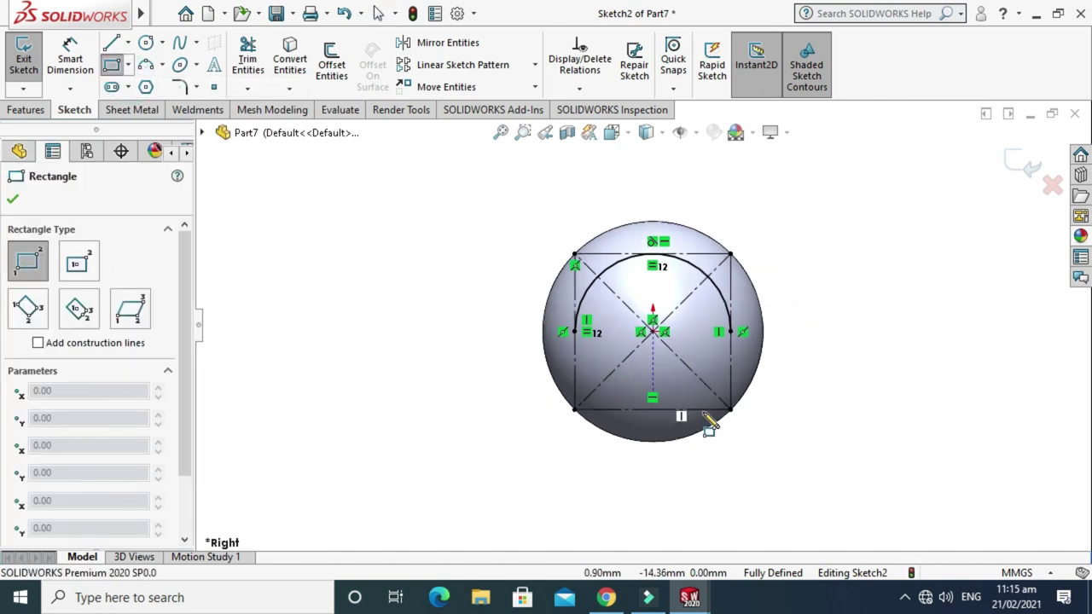
{"action": "mouse_move", "coordinate": [543, 311]}
{"action": "left_mouse_down"}
{"action": "mouse_move", "coordinate": [732, 512]}
{"action": "mouse_move", "coordinate": [731, 495]}
{"action": "left_mouse_up"}
{"action": "key", "text": "Escape"}
Add an Equal relation between two of the new sketch lines
{"action": "left_click", "coordinate": [563, 377]}
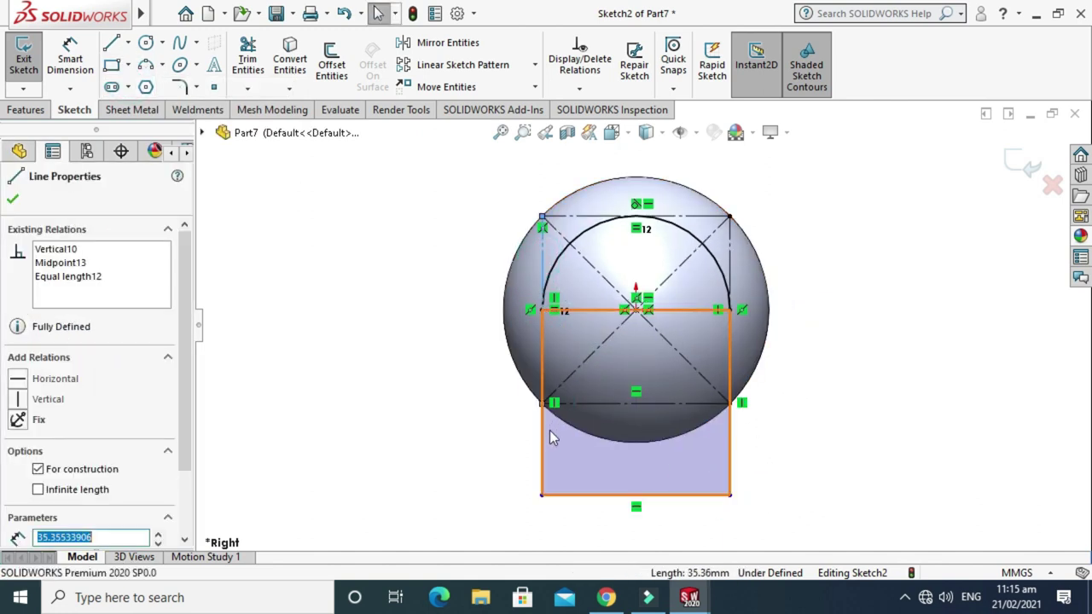
{"action": "left_click", "coordinate": [542, 431]}
{"action": "left_click", "coordinate": [543, 431], "text": "ctrl"}
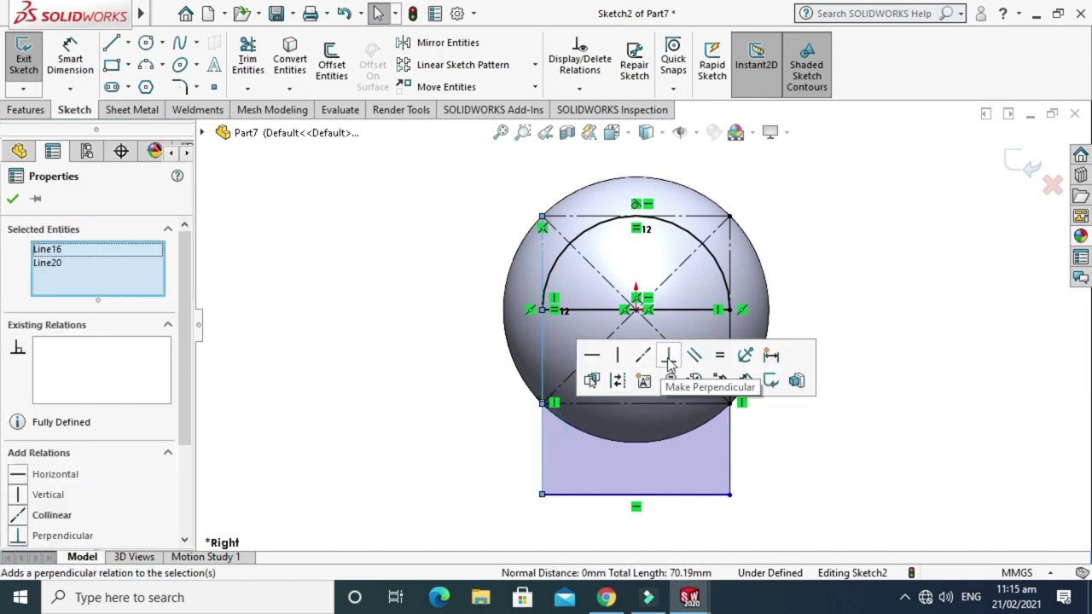
{"action": "left_click", "coordinate": [720, 356]}
{"action": "scroll", "coordinate": [702, 348], "scroll_direction": "down", "scroll_amount": 2}
{"action": "key", "text": "Escape"}
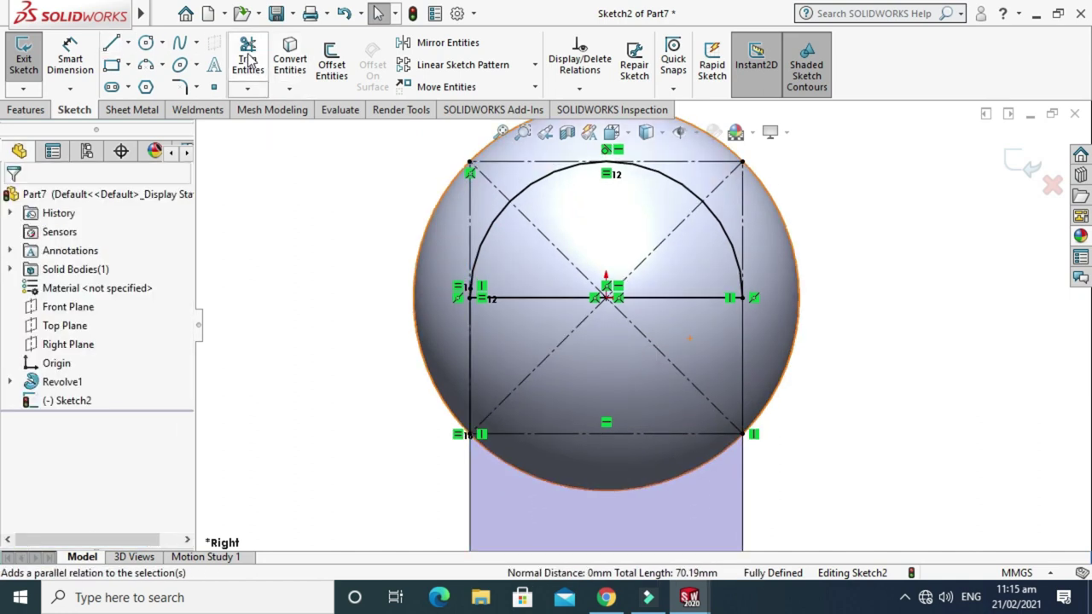
Trim away the right half of the horizontal line
{"action": "left_click", "coordinate": [248, 58]}
{"action": "mouse_move", "coordinate": [516, 287]}
{"action": "left_mouse_down"}
{"action": "mouse_move", "coordinate": [648, 299]}
{"action": "mouse_move", "coordinate": [678, 268]}
{"action": "mouse_move", "coordinate": [693, 336]}
{"action": "left_mouse_up"}
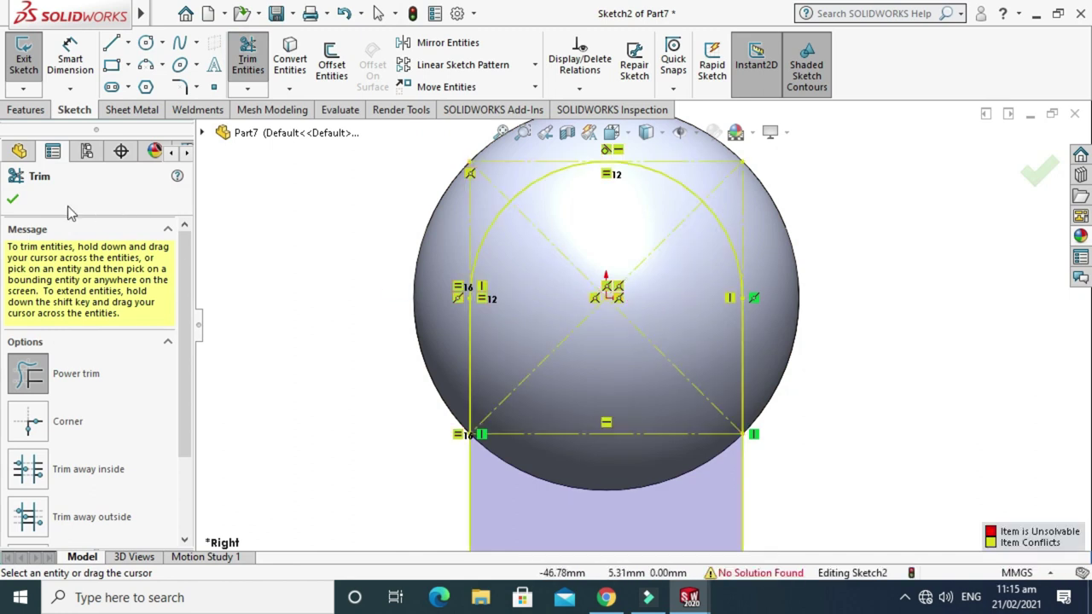
{"action": "left_click", "coordinate": [13, 199]}
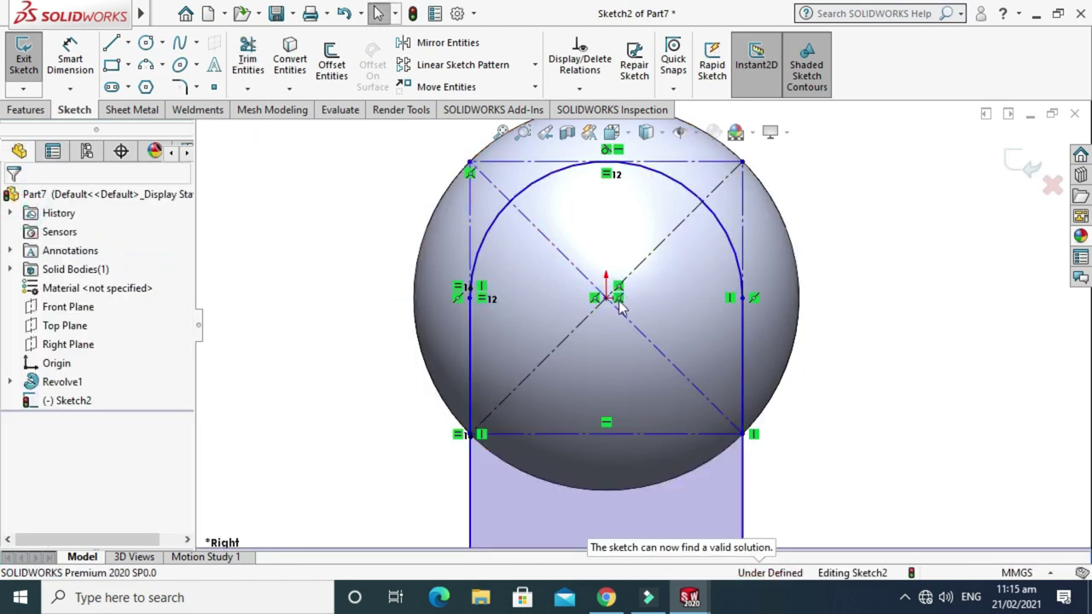
{"action": "scroll", "coordinate": [598, 305], "scroll_direction": "down", "scroll_amount": 2}
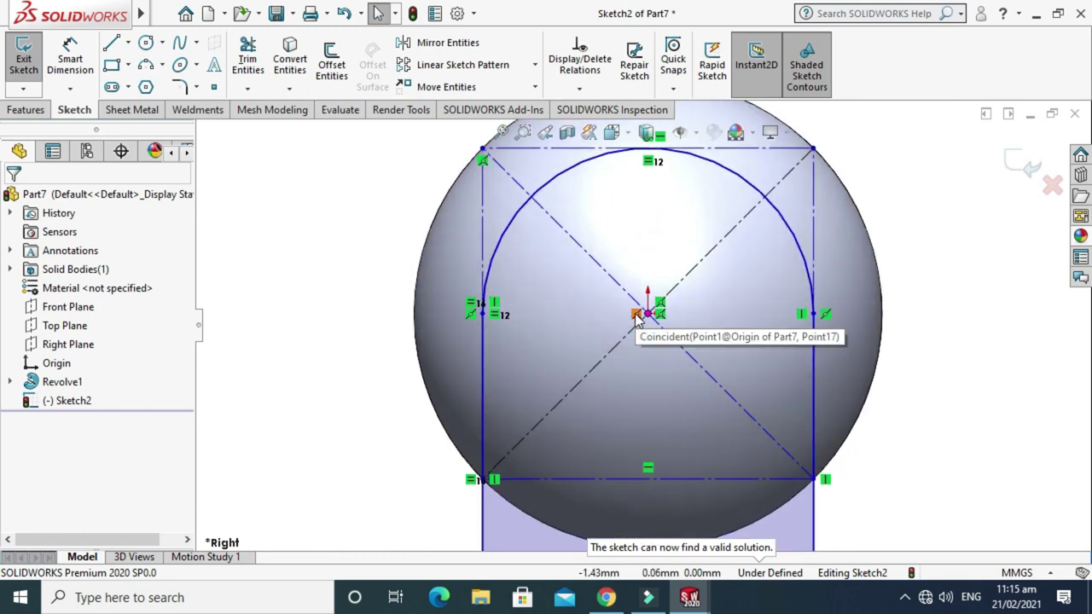
{"action": "scroll", "coordinate": [636, 289], "scroll_direction": "down", "scroll_amount": 2}
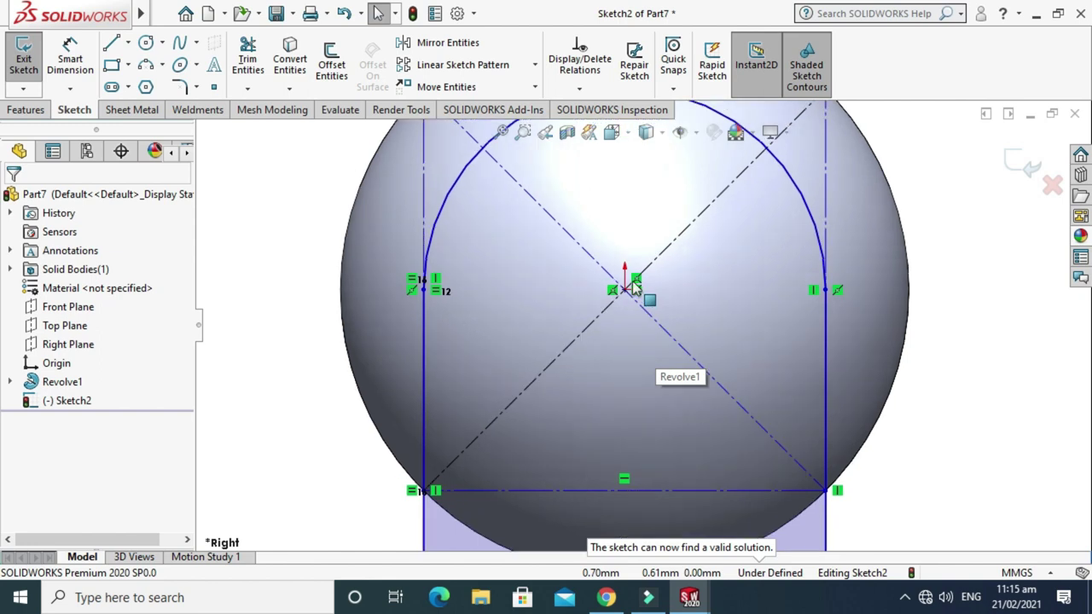
{"action": "scroll", "coordinate": [778, 259], "scroll_direction": "down", "scroll_amount": 2}
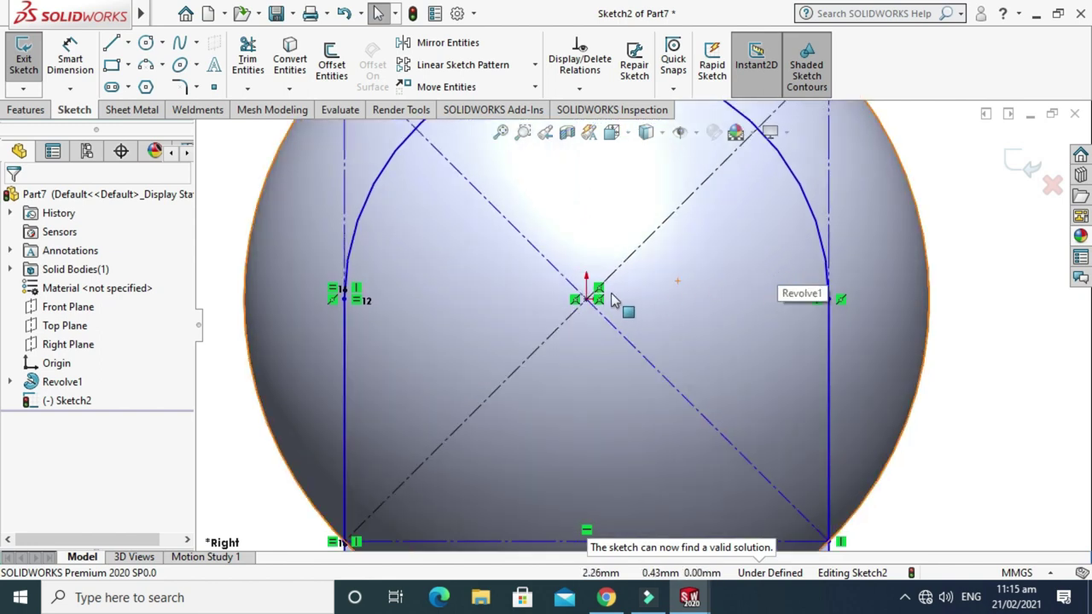
{"action": "scroll", "coordinate": [577, 311], "scroll_direction": "up", "scroll_amount": 2}
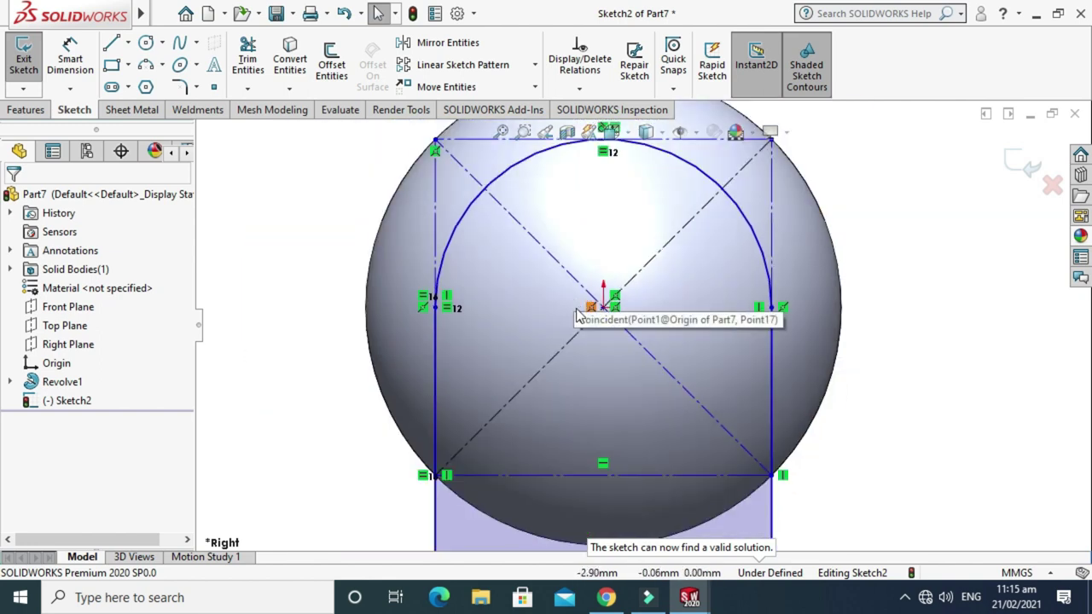
{"action": "scroll", "coordinate": [589, 315], "scroll_direction": "up", "scroll_amount": 2}
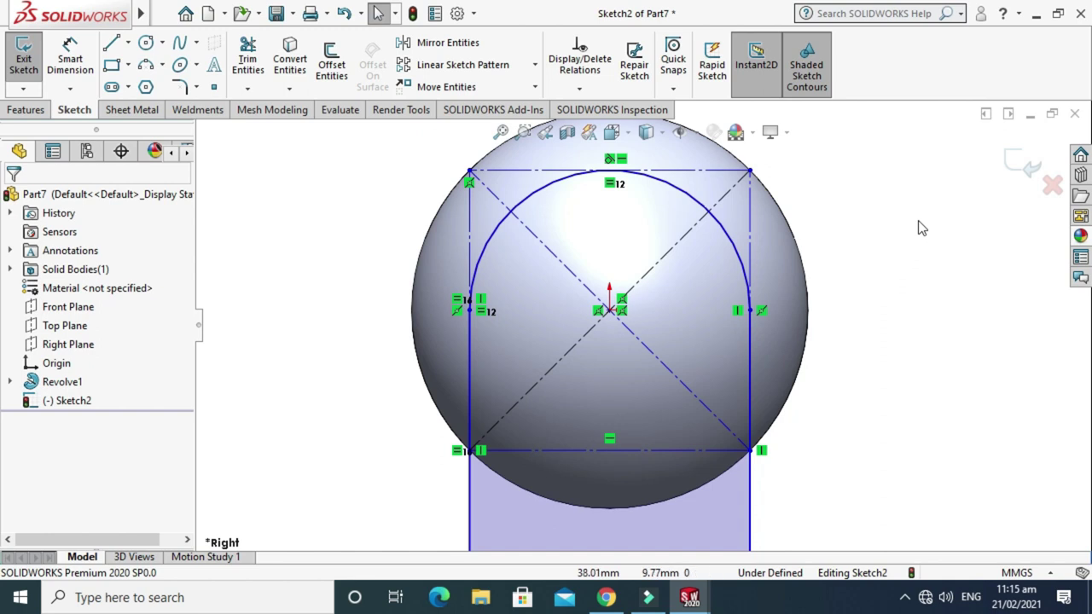
Add a Projection split line of Sketch2 onto the sphere's face
{"action": "left_click", "coordinate": [26, 109]}
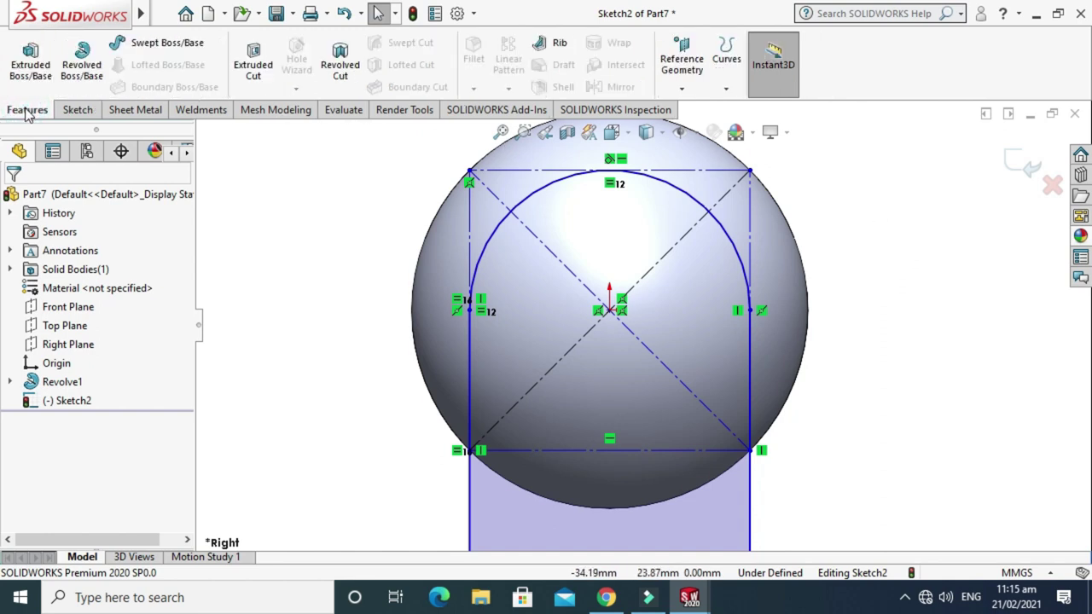
{"action": "left_click", "coordinate": [727, 81]}
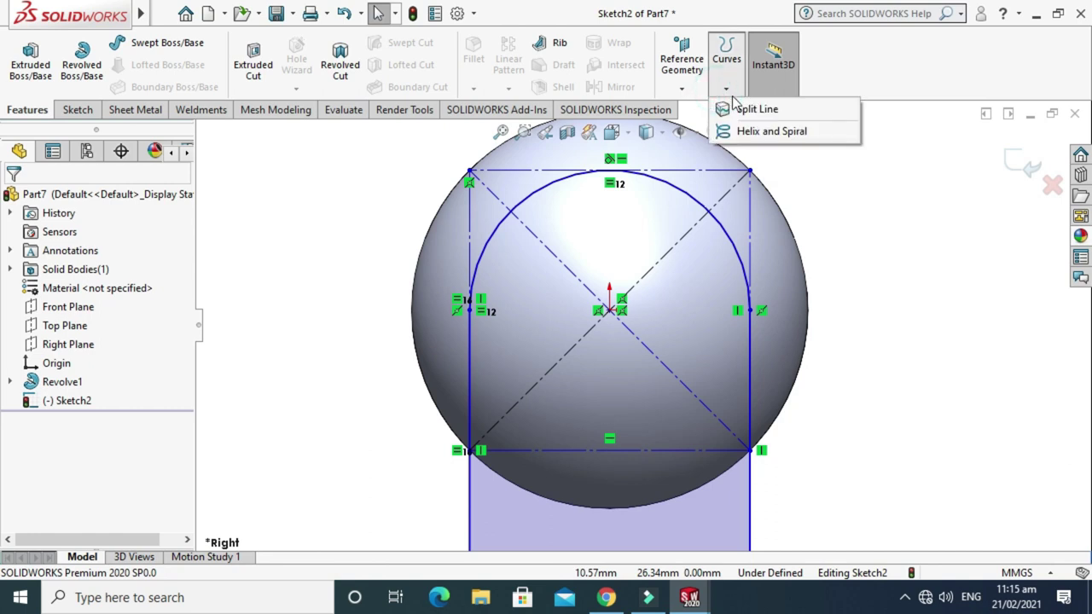
{"action": "left_click", "coordinate": [750, 110]}
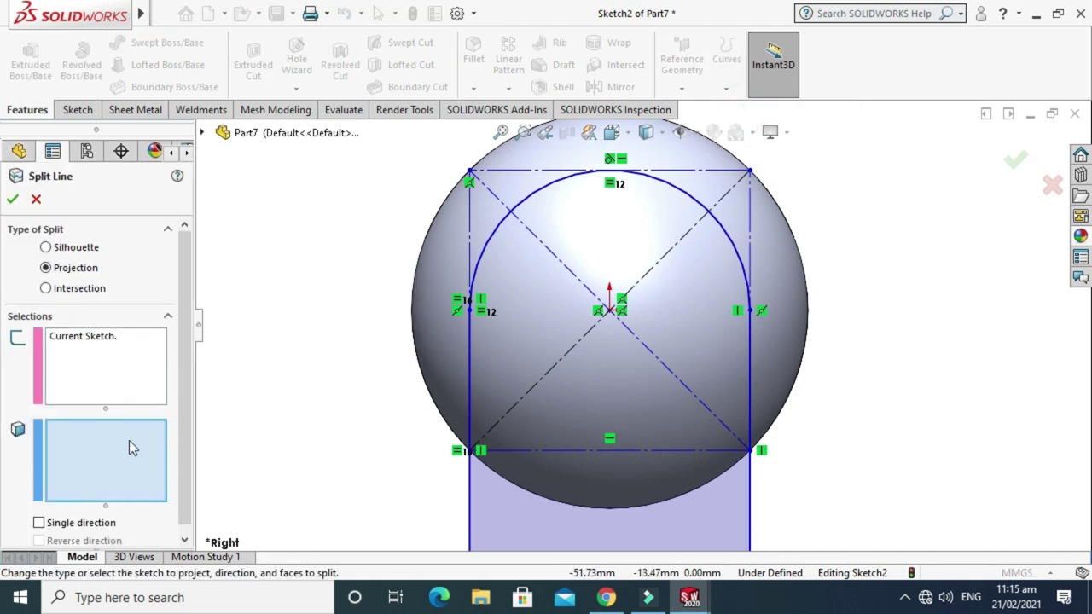
{"action": "scroll", "coordinate": [658, 297], "scroll_direction": "up", "scroll_amount": 3}
{"action": "scroll", "coordinate": [497, 319], "scroll_direction": "down", "scroll_amount": 2}
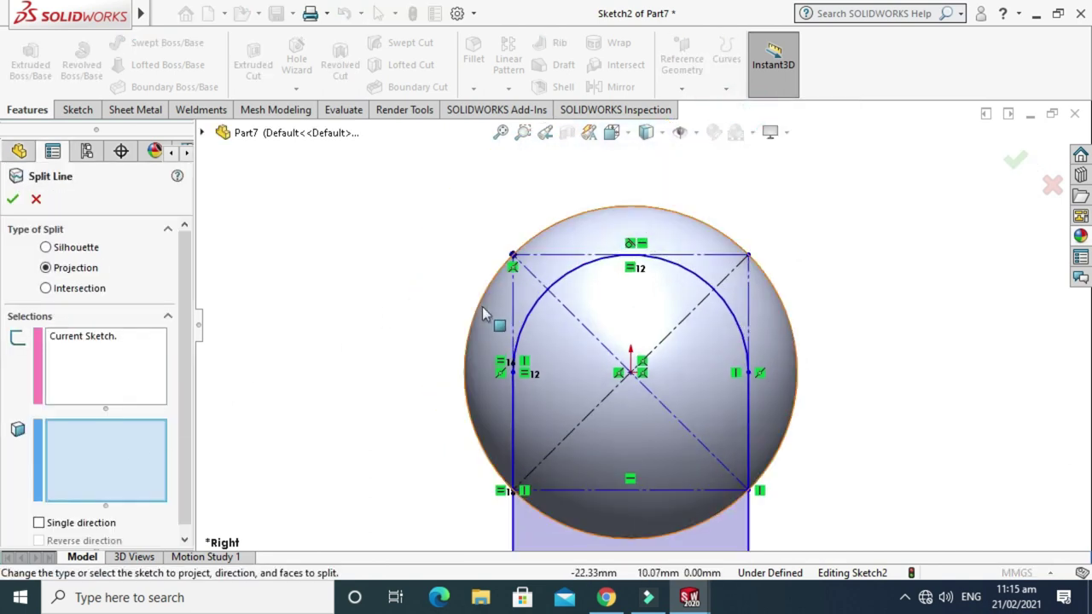
{"action": "left_click", "coordinate": [491, 320]}
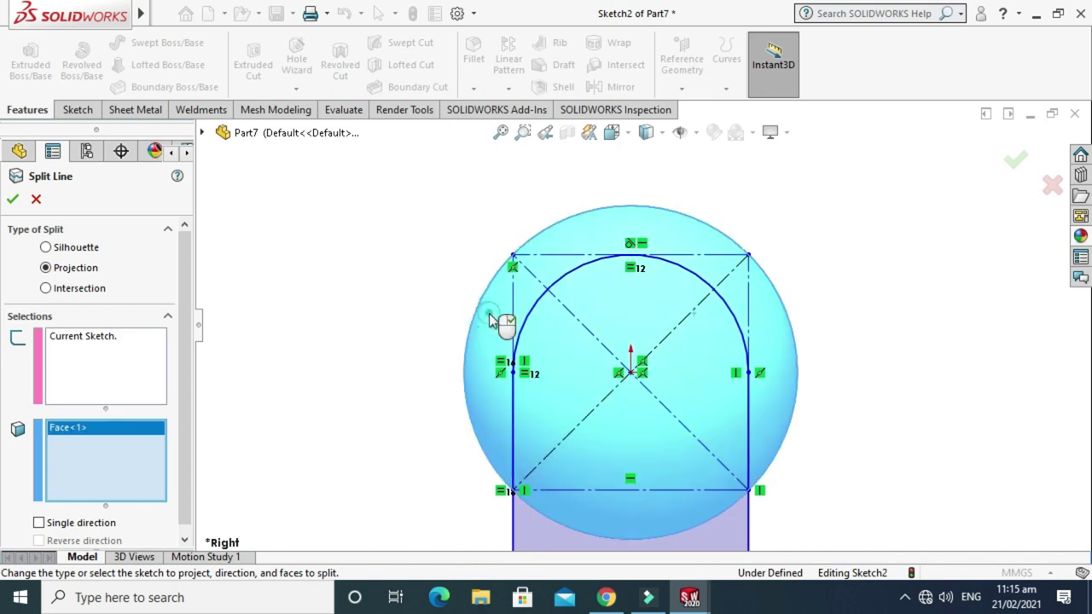
{"action": "left_click", "coordinate": [12, 200]}
Orbit the ball to inspect the seam curve from several angles
{"action": "right_click", "coordinate": [804, 206]}
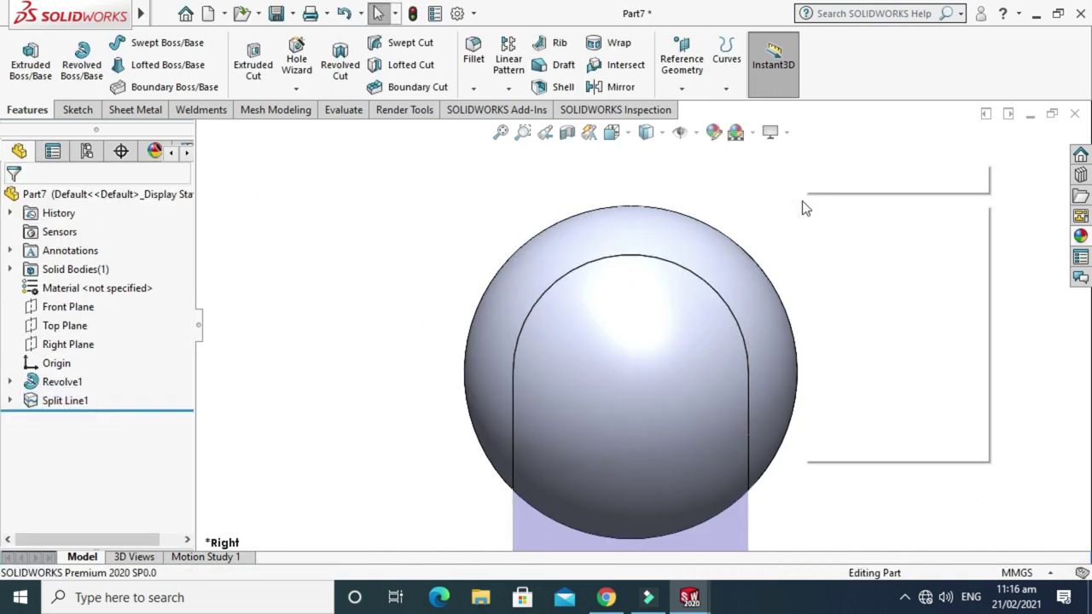
{"action": "left_click", "coordinate": [892, 275]}
{"action": "left_click_drag", "start_coordinate": [828, 295], "coordinate": [792, 298]}
{"action": "scroll", "coordinate": [739, 373], "scroll_direction": "up", "scroll_amount": 3}
{"action": "left_click_drag", "start_coordinate": [674, 347], "coordinate": [634, 293]}
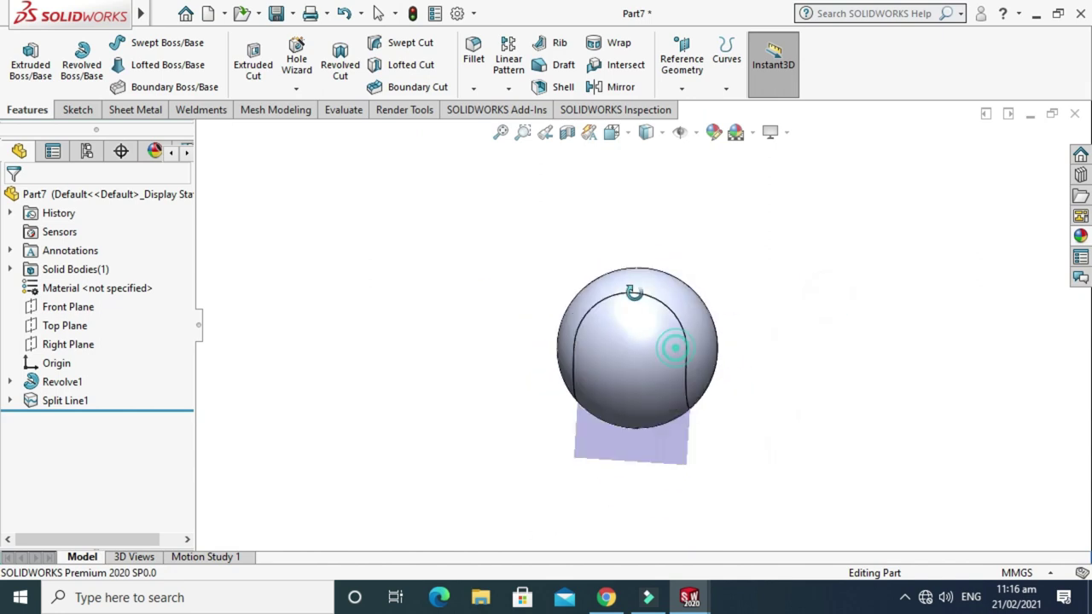
{"action": "scroll", "coordinate": [648, 401], "scroll_direction": "down", "scroll_amount": 2}
{"action": "left_click_drag", "start_coordinate": [649, 401], "coordinate": [461, 143]}
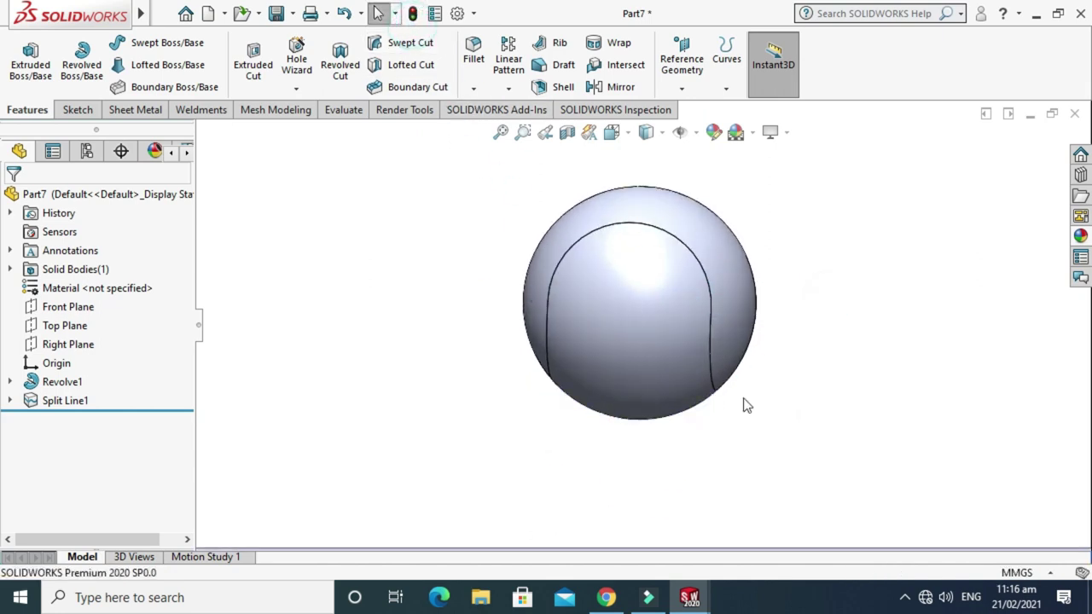
{"action": "scroll", "coordinate": [751, 358], "scroll_direction": "down", "scroll_amount": 2}
{"action": "right_click", "coordinate": [882, 183]}
{"action": "left_click", "coordinate": [922, 249]}
{"action": "left_click_drag", "start_coordinate": [739, 333], "coordinate": [658, 276]}
{"action": "scroll", "coordinate": [658, 200], "scroll_direction": "down", "scroll_amount": 2}
Raise the document's shaded image quality toward High, about 0.02672918 mm deviation
{"action": "left_click", "coordinate": [472, 14]}
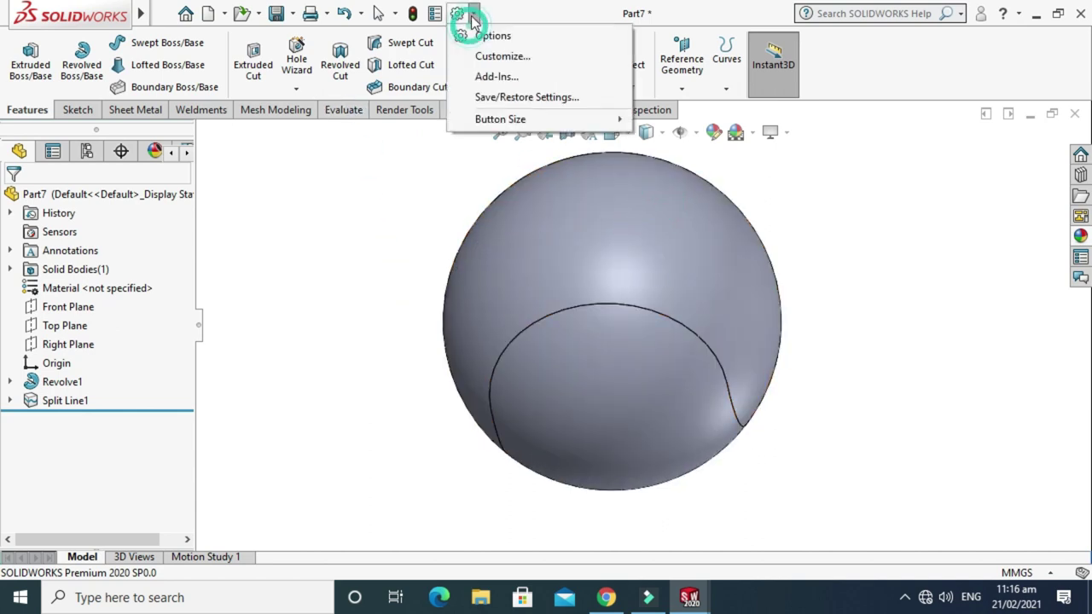
{"action": "left_click", "coordinate": [479, 34]}
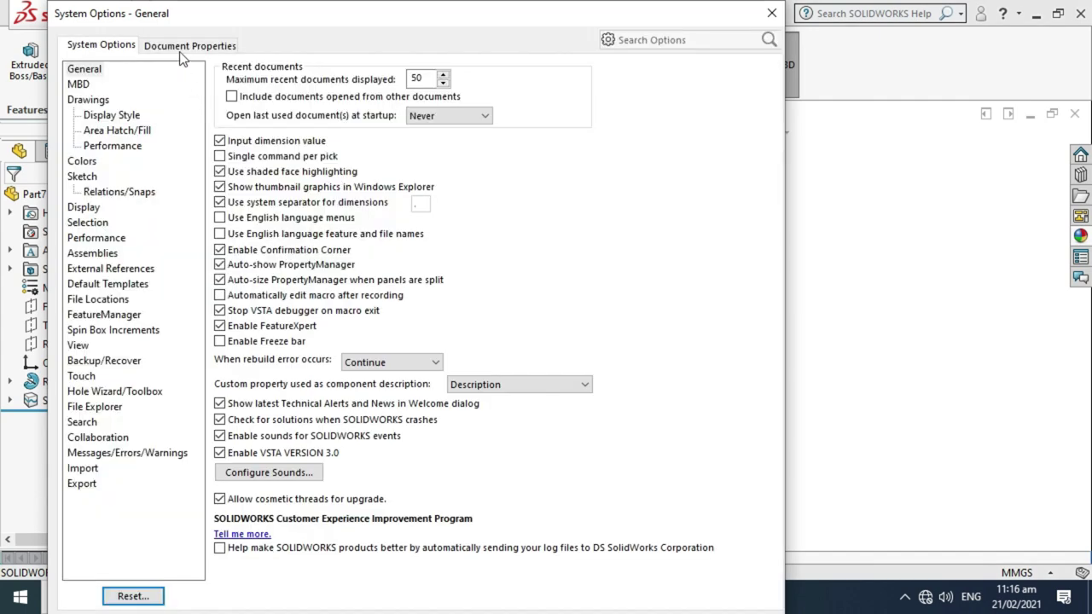
{"action": "left_click", "coordinate": [181, 49]}
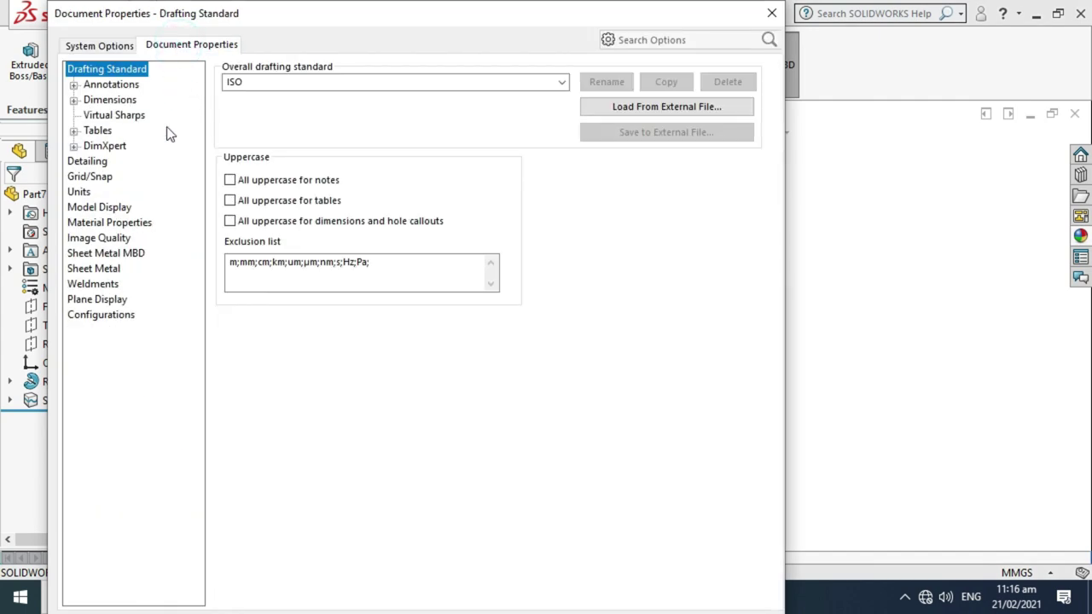
{"action": "left_click", "coordinate": [124, 242]}
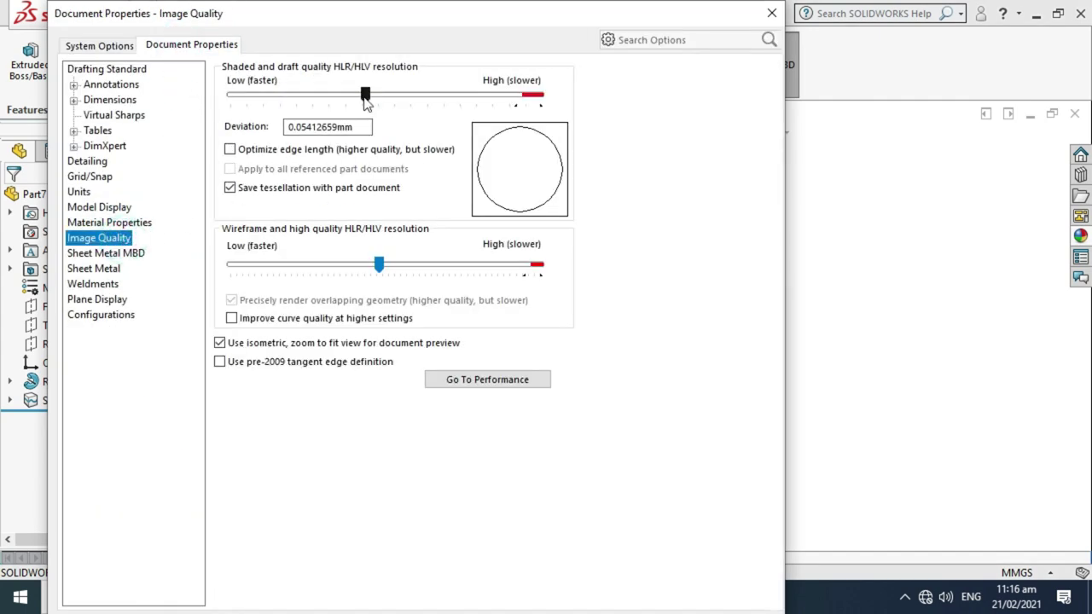
{"action": "left_click_drag", "start_coordinate": [366, 97], "coordinate": [515, 112]}
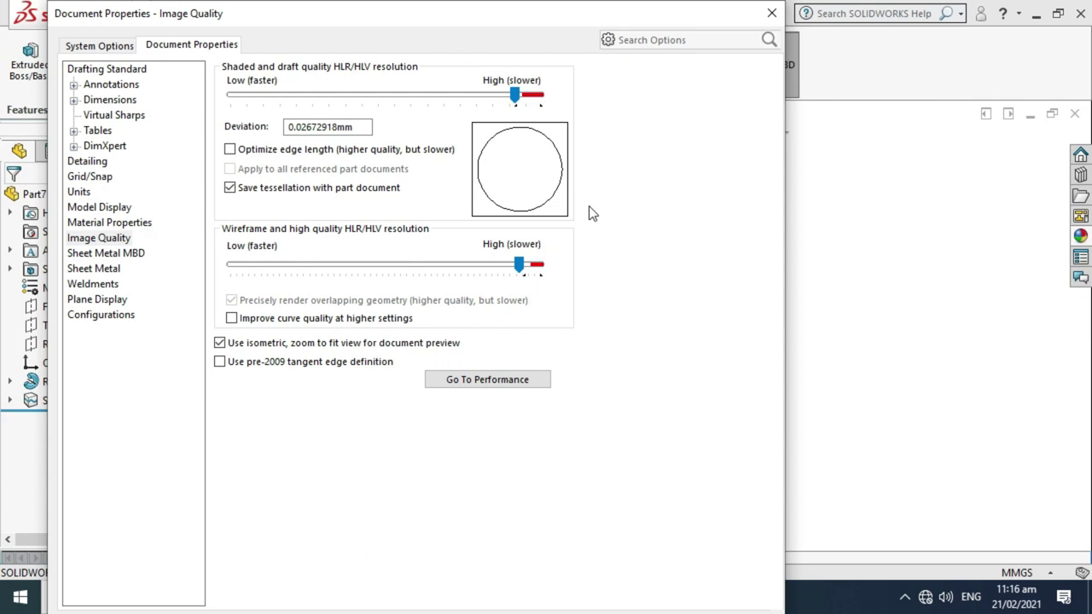
{"action": "key", "text": "Return"}
Orbit the ball to check the smoother display and the seam line
{"action": "middle_click_drag", "start_coordinate": [586, 208], "coordinate": [556, 304]}
{"action": "scroll", "coordinate": [547, 307], "scroll_direction": "down", "scroll_amount": 3}
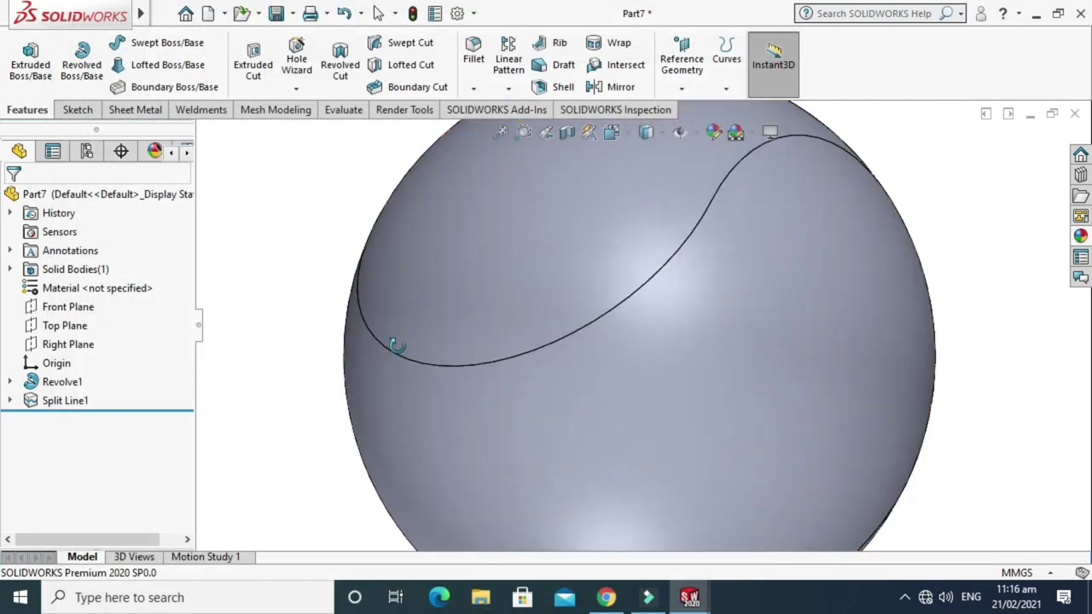
{"action": "middle_click_drag", "start_coordinate": [397, 344], "coordinate": [489, 281]}
{"action": "scroll", "coordinate": [456, 362], "scroll_direction": "up", "scroll_amount": 3}
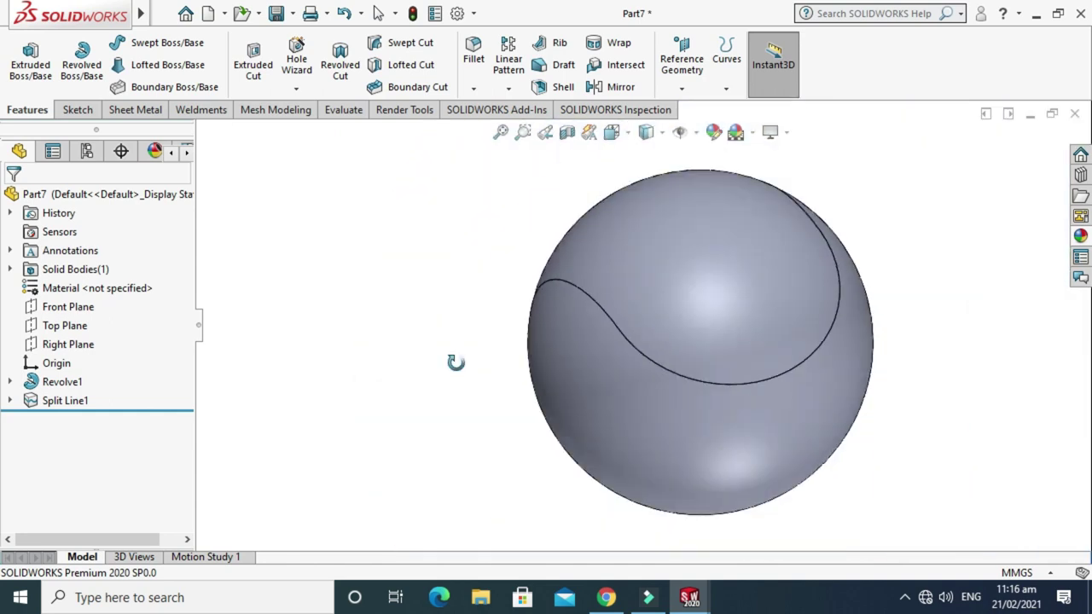
{"action": "scroll", "coordinate": [456, 361], "scroll_direction": "up", "scroll_amount": 3}
{"action": "middle_click_drag", "start_coordinate": [566, 327], "coordinate": [746, 461]}
{"action": "scroll", "coordinate": [688, 302], "scroll_direction": "down", "scroll_amount": 2}
{"action": "scroll", "coordinate": [671, 455], "scroll_direction": "down", "scroll_amount": 2}
{"action": "scroll", "coordinate": [700, 346], "scroll_direction": "down", "scroll_amount": 2}
{"action": "mouse_move", "coordinate": [700, 346]}
{"action": "middle_mouse_down"}
{"action": "mouse_move", "coordinate": [639, 349]}
{"action": "mouse_move", "coordinate": [663, 433]}
{"action": "mouse_move", "coordinate": [693, 346]}
{"action": "mouse_move", "coordinate": [654, 298]}
{"action": "mouse_move", "coordinate": [697, 317]}
{"action": "mouse_move", "coordinate": [688, 332]}
{"action": "mouse_move", "coordinate": [654, 302]}
{"action": "mouse_move", "coordinate": [690, 349]}
{"action": "middle_mouse_up"}
{"action": "scroll", "coordinate": [693, 346], "scroll_direction": "up", "scroll_amount": 2}
{"action": "scroll", "coordinate": [688, 332], "scroll_direction": "down", "scroll_amount": 3}
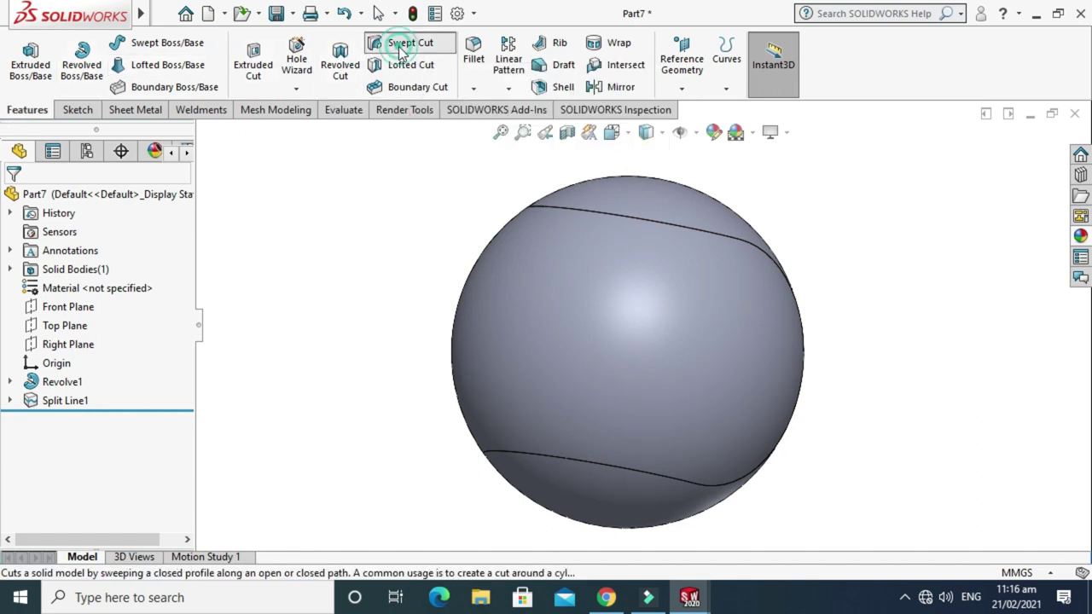
Set up a swept cut along the seam curve with a 3 mm circular profile
{"action": "left_click", "coordinate": [398, 45]}
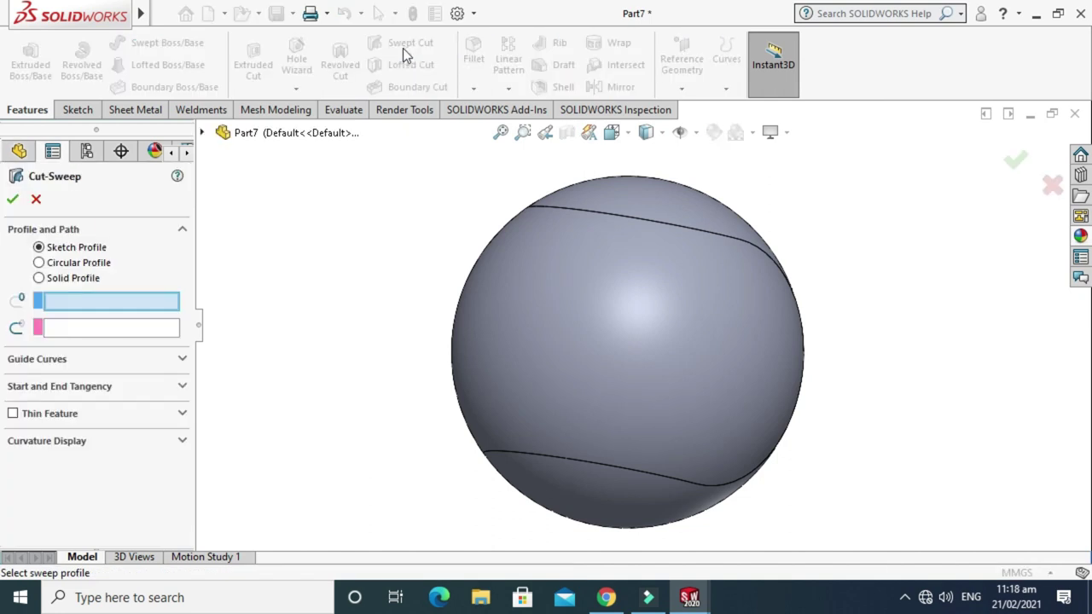
{"action": "scroll", "coordinate": [630, 243], "scroll_direction": "down", "scroll_amount": 2}
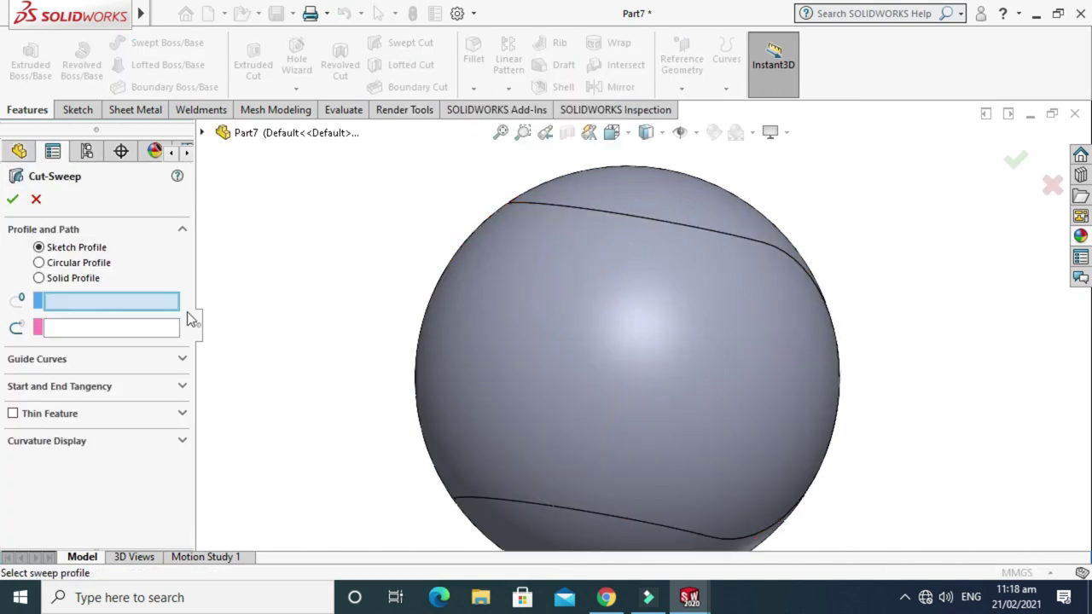
{"action": "left_click", "coordinate": [553, 213]}
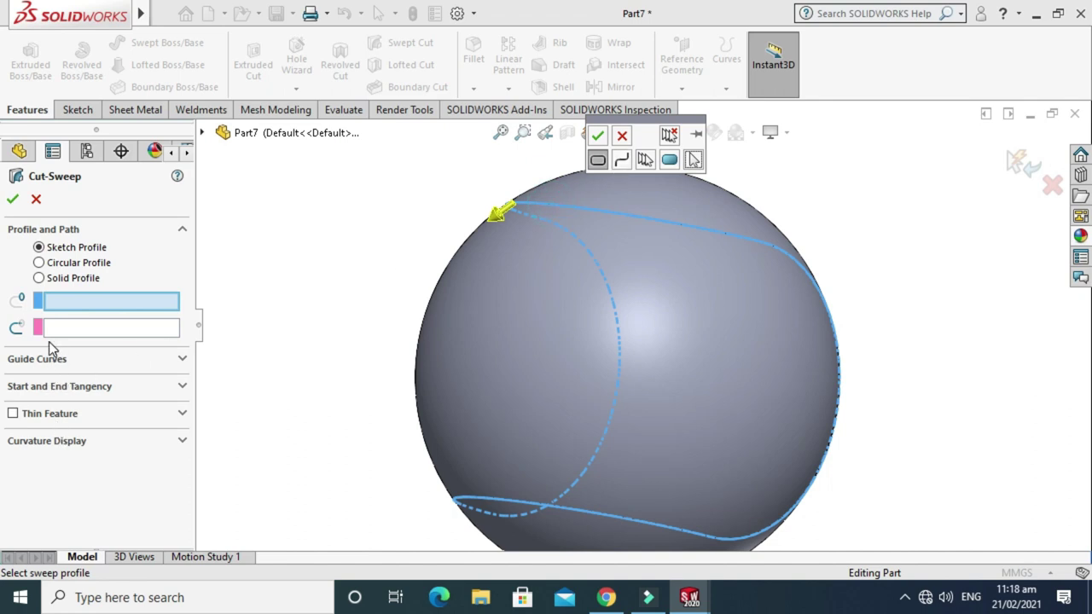
{"action": "left_click", "coordinate": [75, 263]}
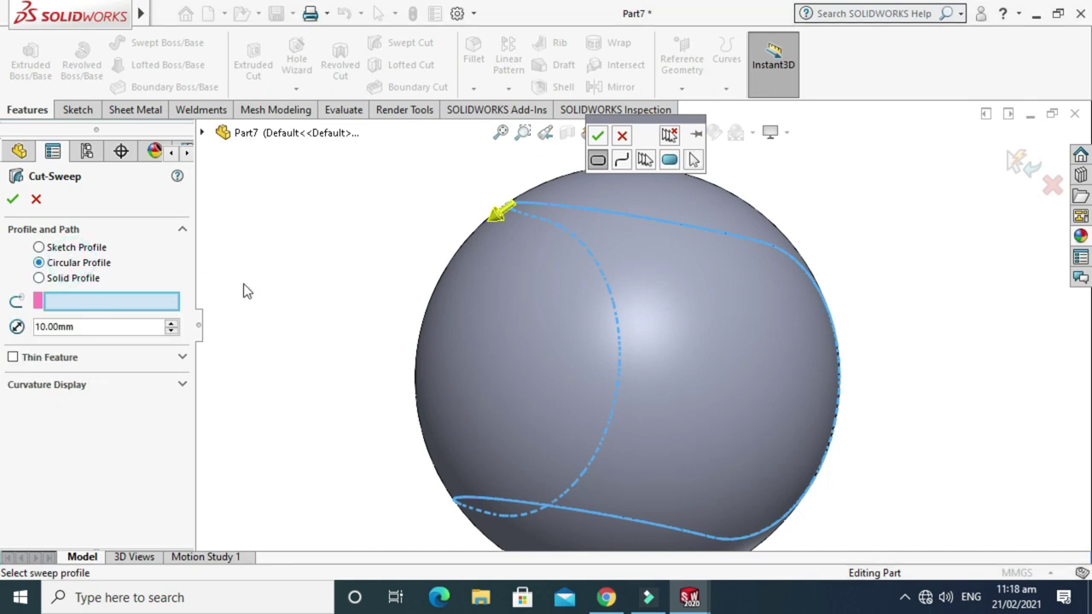
{"action": "double_click", "coordinate": [134, 327]}
{"action": "type", "text": "3"}
{"action": "key", "text": "Return"}
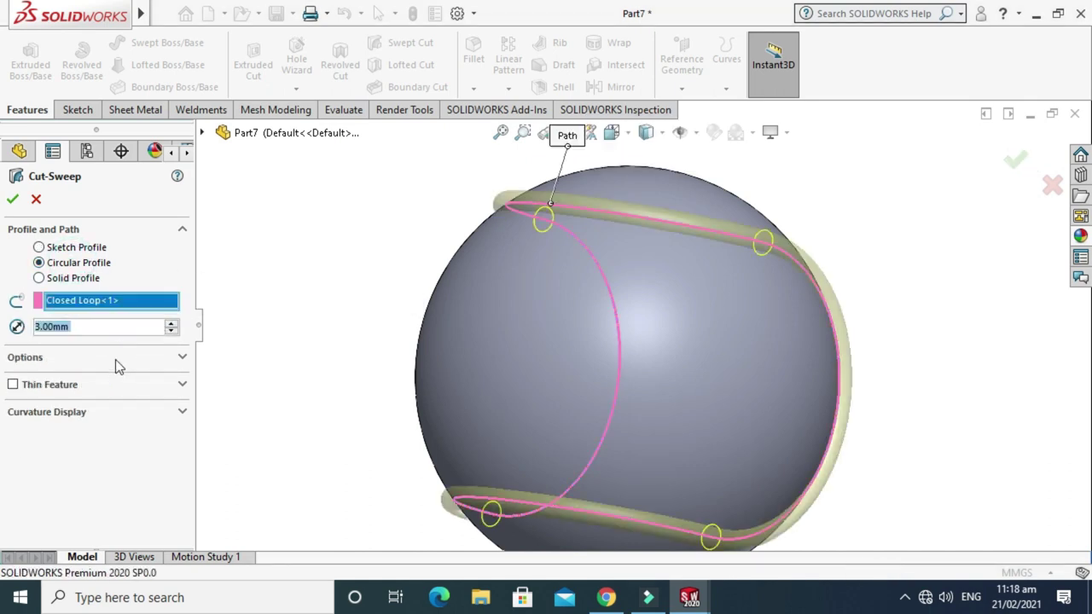
Fit the ball in view and accept Cut-Sweep1 to carve the seam groove
{"action": "key", "text": "f"}
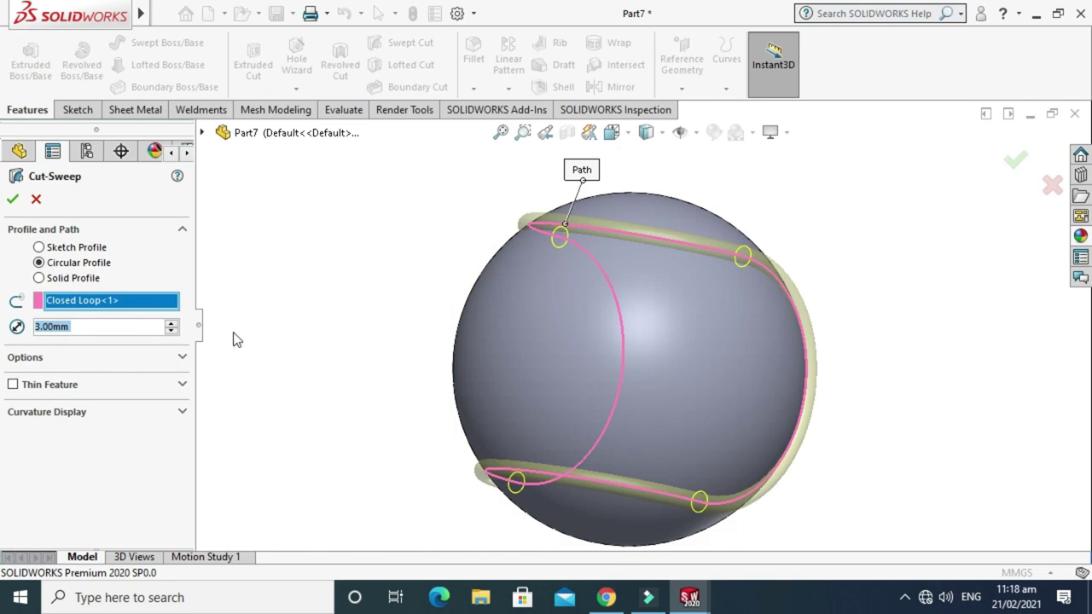
{"action": "left_click", "coordinate": [38, 359]}
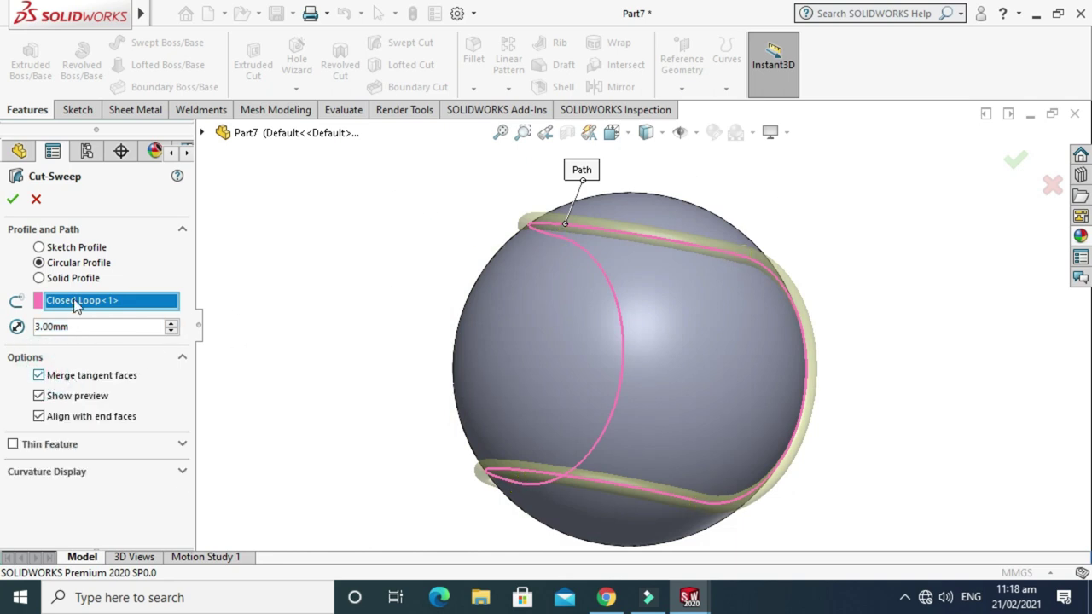
{"action": "scroll", "coordinate": [687, 265], "scroll_direction": "down", "scroll_amount": 2}
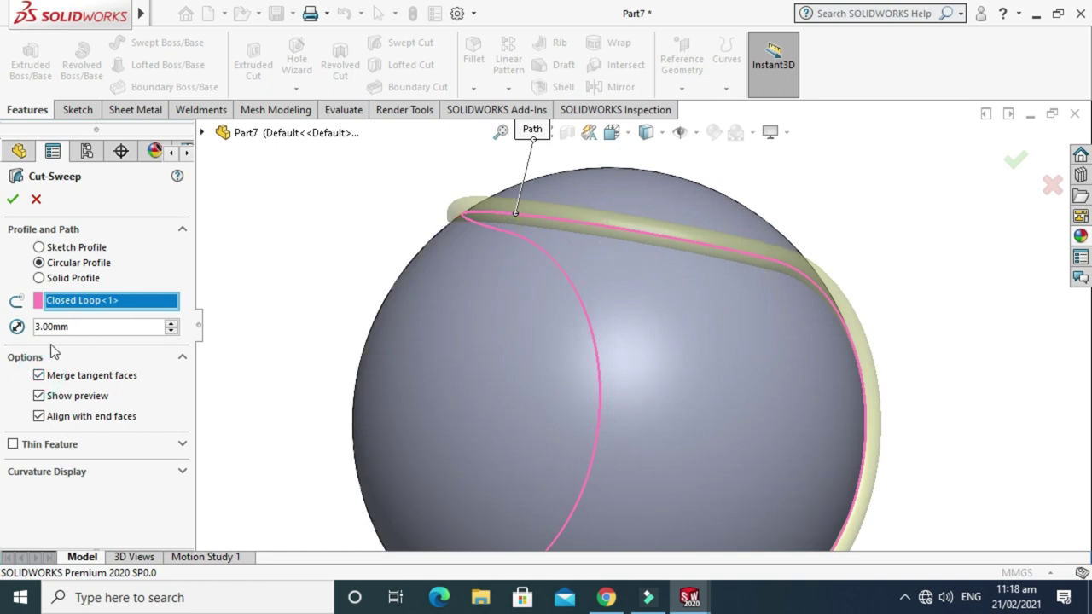
{"action": "left_click", "coordinate": [13, 202]}
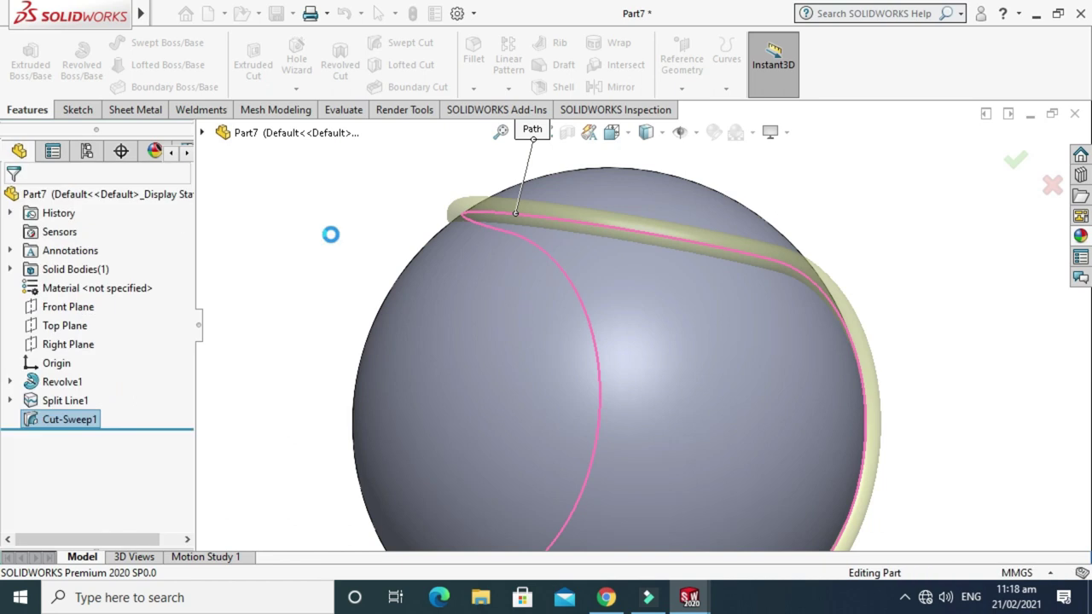
{"action": "scroll", "coordinate": [333, 238], "scroll_direction": "up", "scroll_amount": 3}
Rotate the view to inspect the grooved ball
{"action": "right_click", "coordinate": [373, 207]}
{"action": "left_click", "coordinate": [437, 274]}
{"action": "left_click_drag", "start_coordinate": [632, 358], "coordinate": [1060, 243]}
{"action": "key", "text": "Escape"}
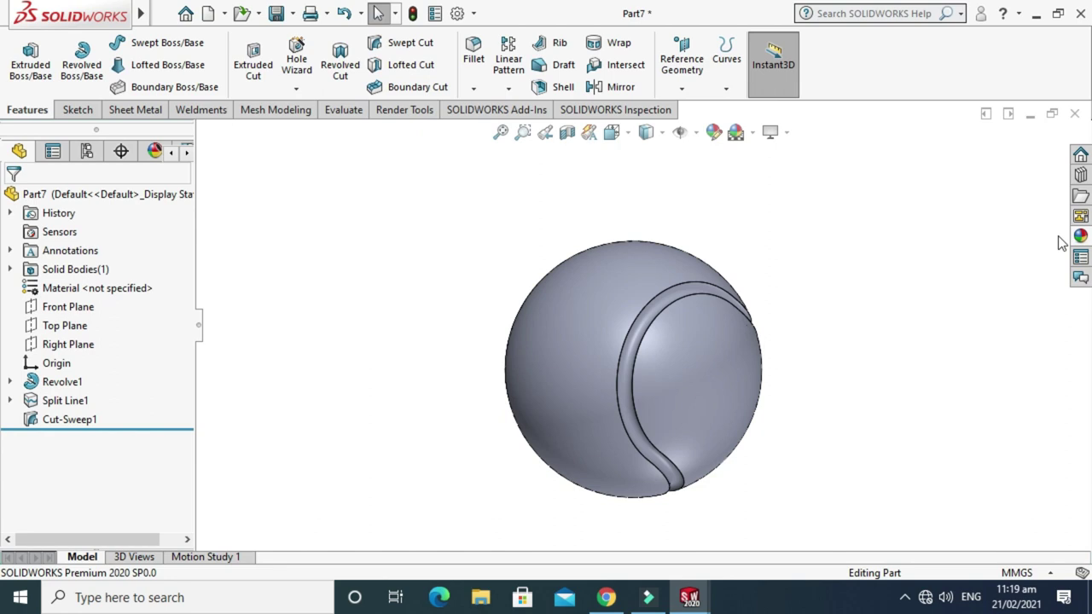
Apply Fabric > Carpet 'carpet color1' to the whole ball body, then undo it
{"action": "left_click", "coordinate": [1079, 237]}
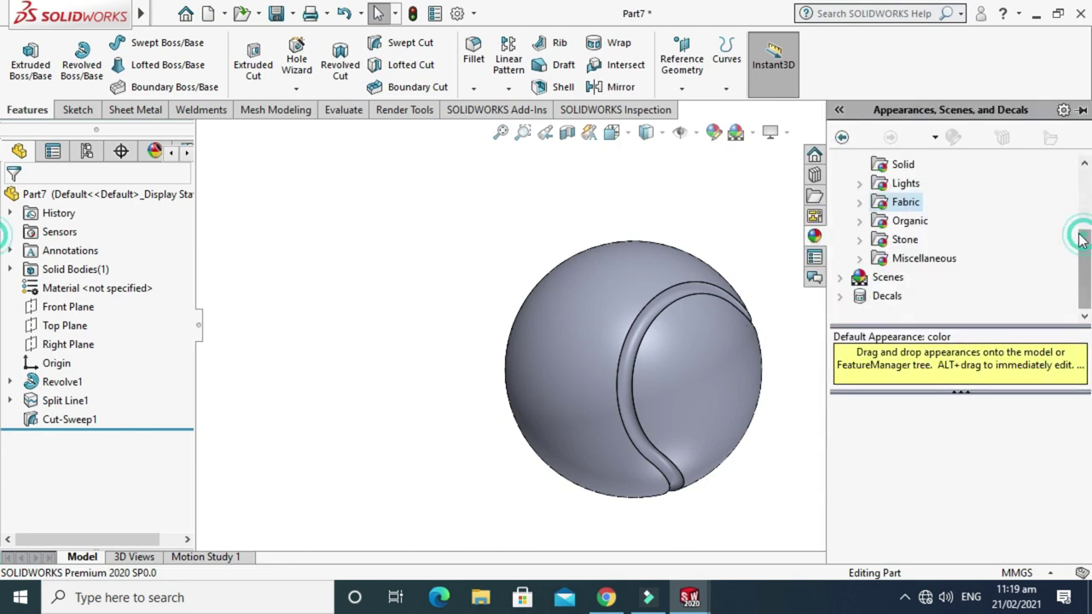
{"action": "scroll", "coordinate": [894, 209], "scroll_direction": "up", "scroll_amount": 2}
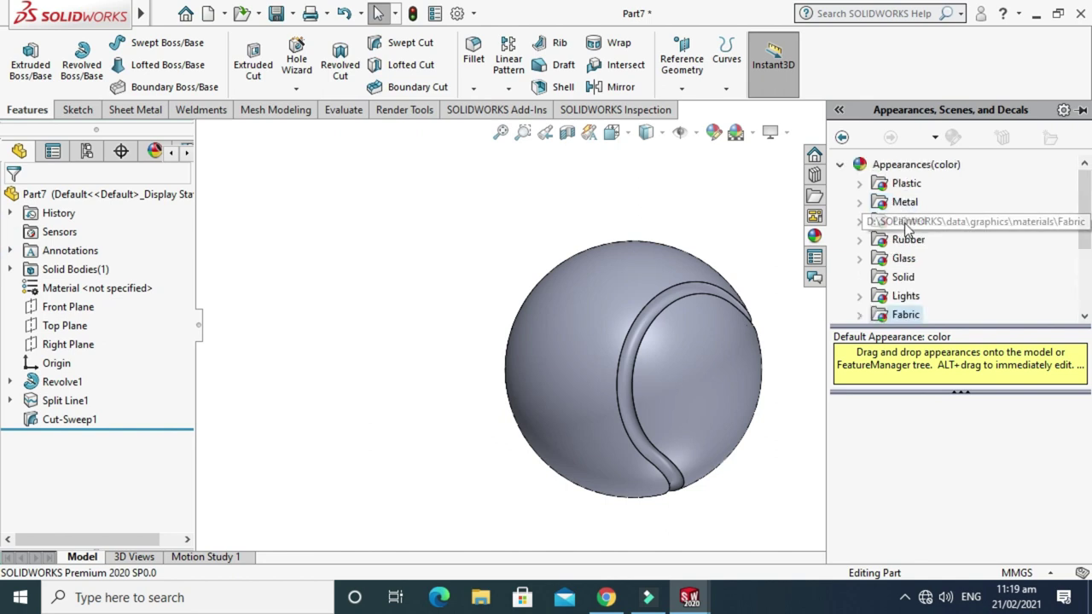
{"action": "scroll", "coordinate": [879, 247], "scroll_direction": "down", "scroll_amount": 1}
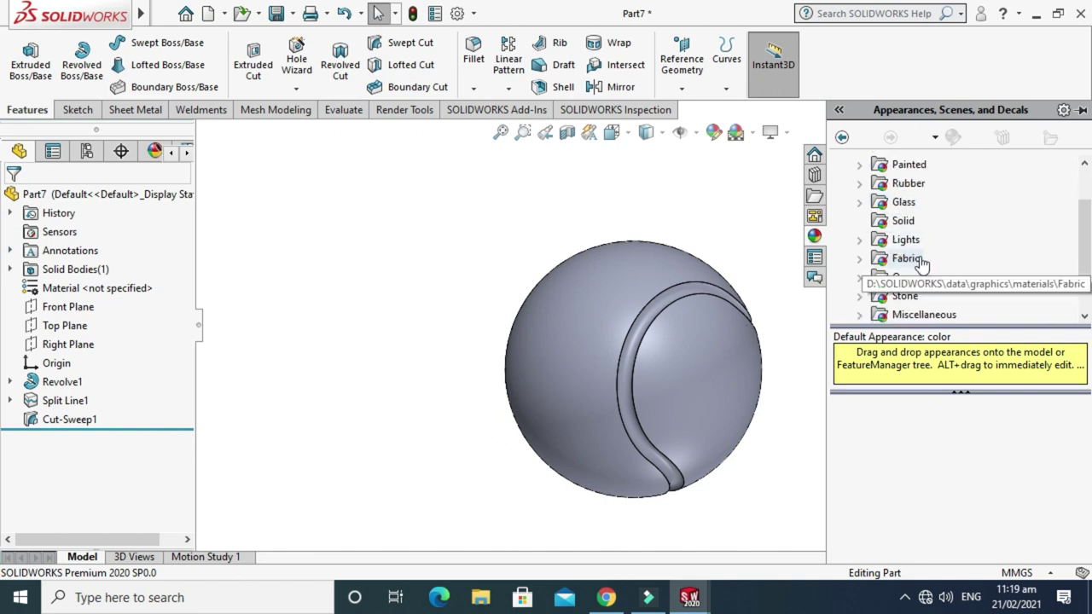
{"action": "left_click", "coordinate": [860, 258]}
{"action": "left_click", "coordinate": [930, 242]}
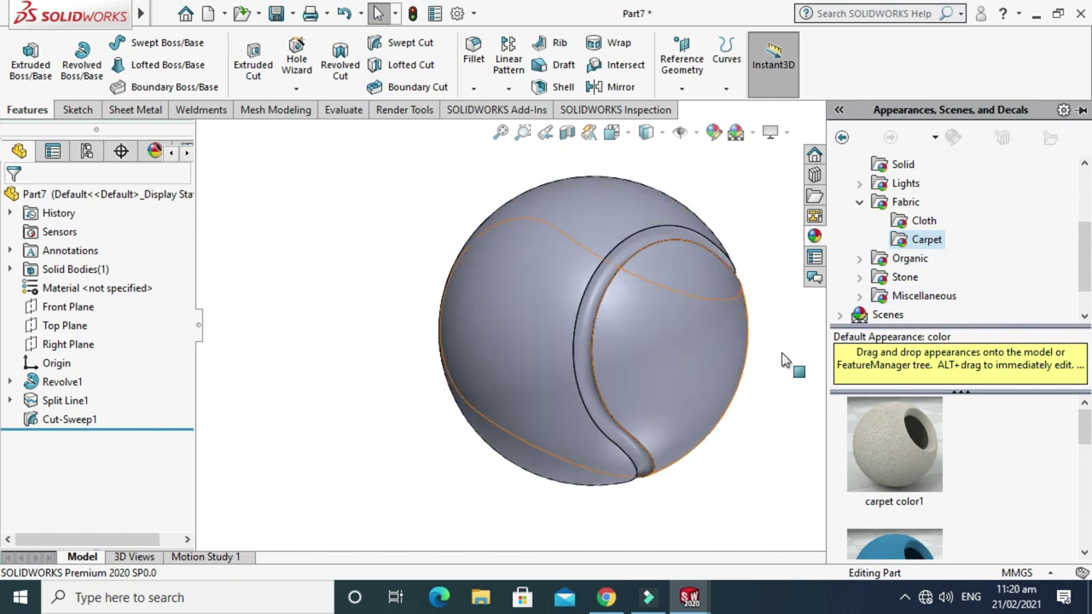
{"action": "left_click_drag", "start_coordinate": [905, 442], "coordinate": [557, 292]}
{"action": "left_click", "coordinate": [590, 292]}
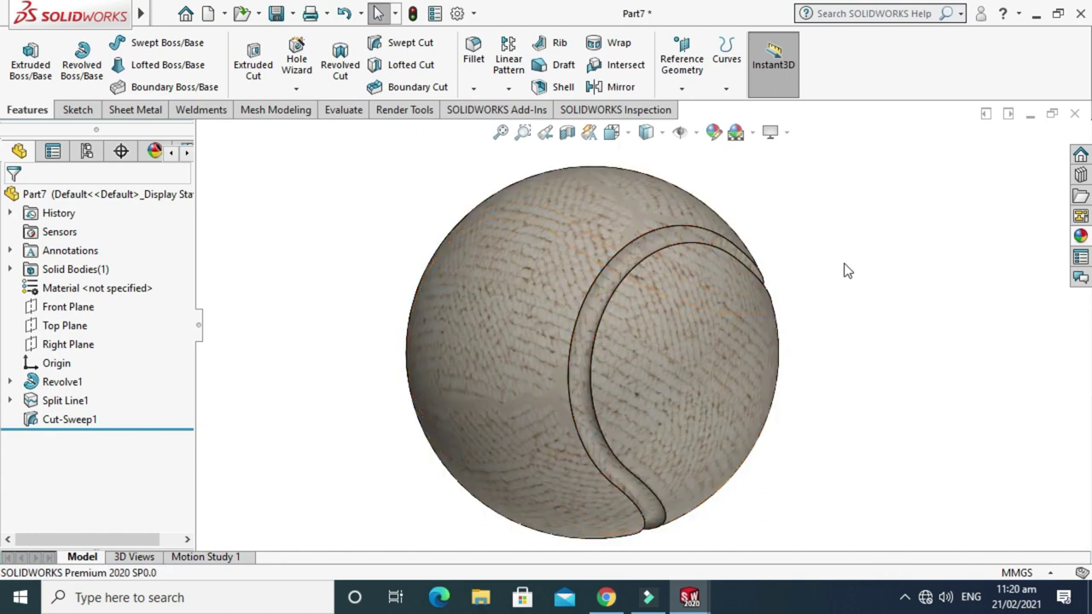
{"action": "scroll", "coordinate": [604, 276], "scroll_direction": "up", "scroll_amount": 2}
{"action": "key", "text": "ctrl+z"}
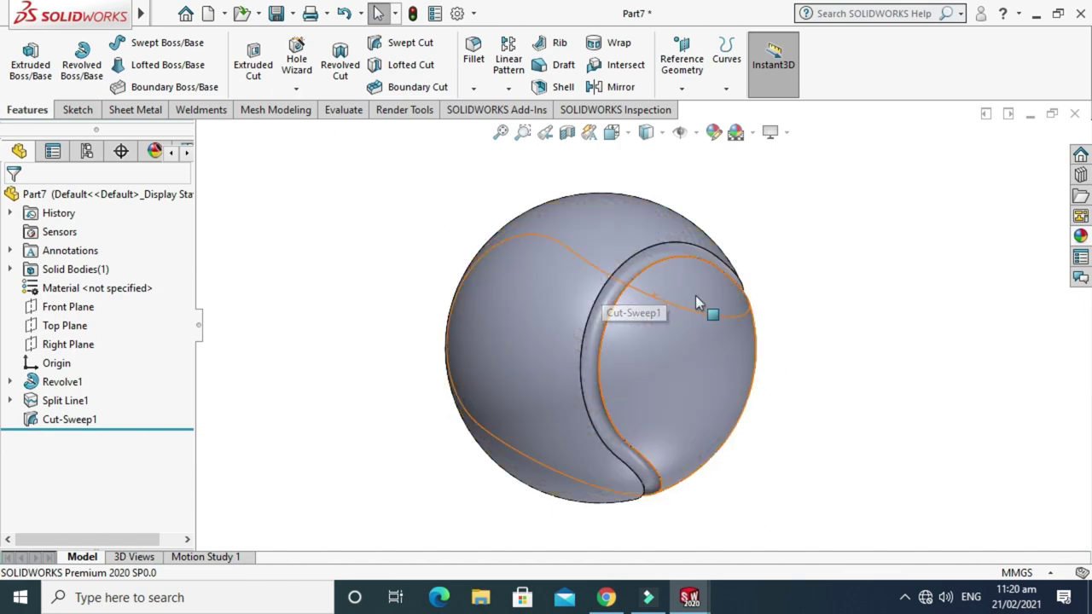
Reapply carpet color1 to the ball, this time only on the Split Line1 faces
{"action": "left_click", "coordinate": [1081, 237]}
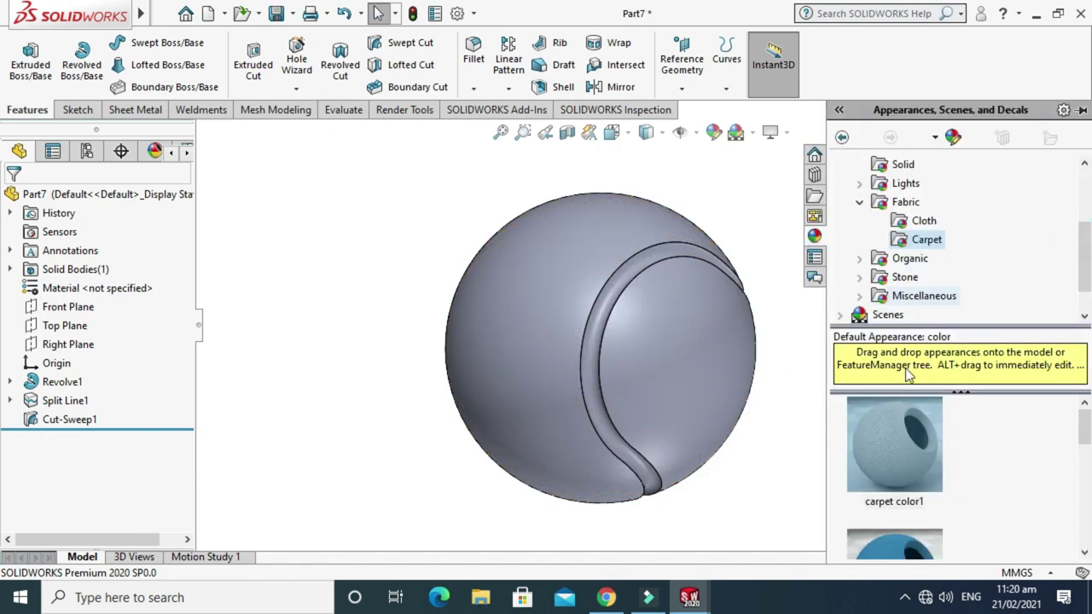
{"action": "mouse_move", "coordinate": [897, 457]}
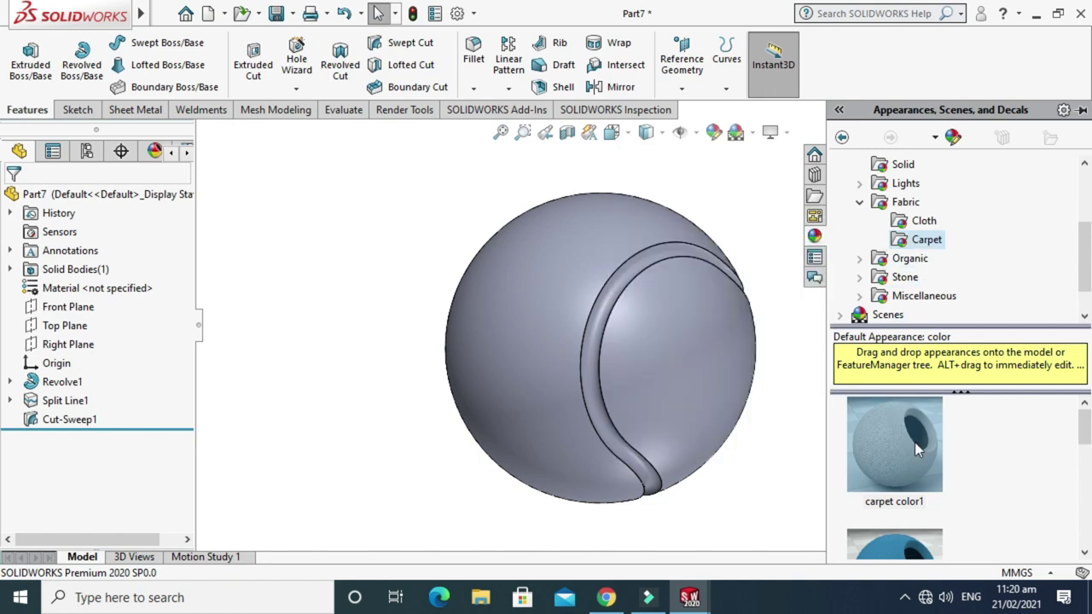
{"action": "left_click_drag", "start_coordinate": [908, 445], "coordinate": [553, 314]}
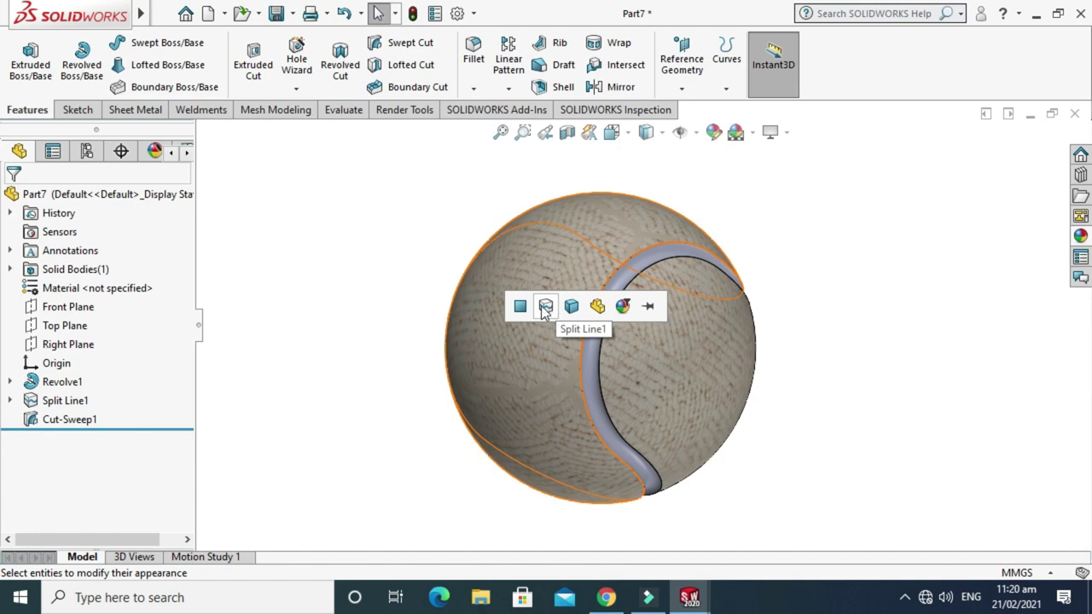
{"action": "left_click", "coordinate": [545, 308]}
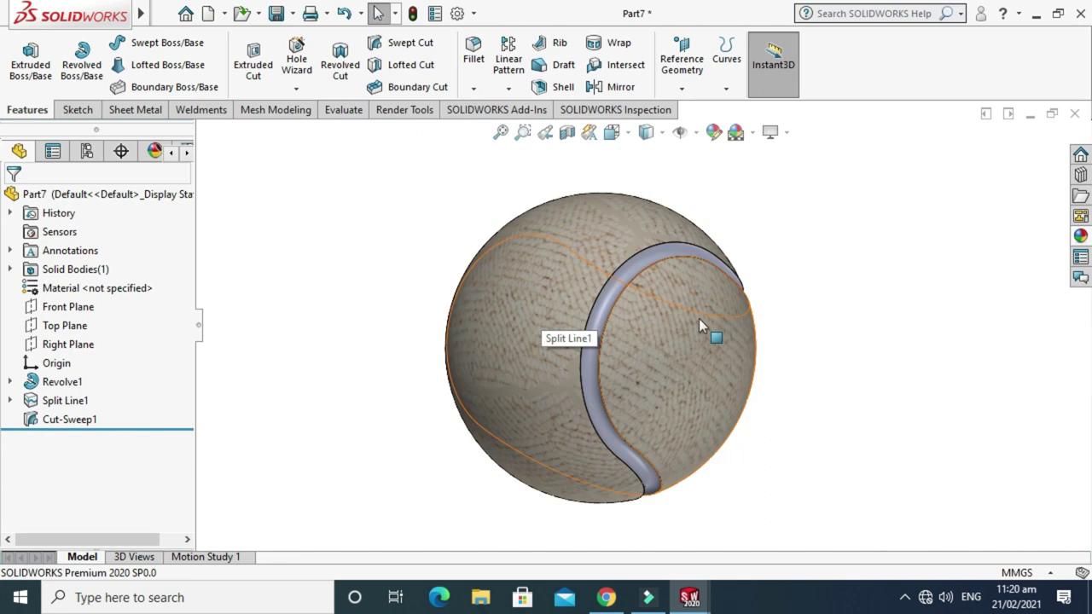
Select the two carpeted outer faces to check them, then clear the selection
{"action": "right_click", "coordinate": [773, 247]}
{"action": "scroll", "coordinate": [693, 311], "scroll_direction": "down", "scroll_amount": 3}
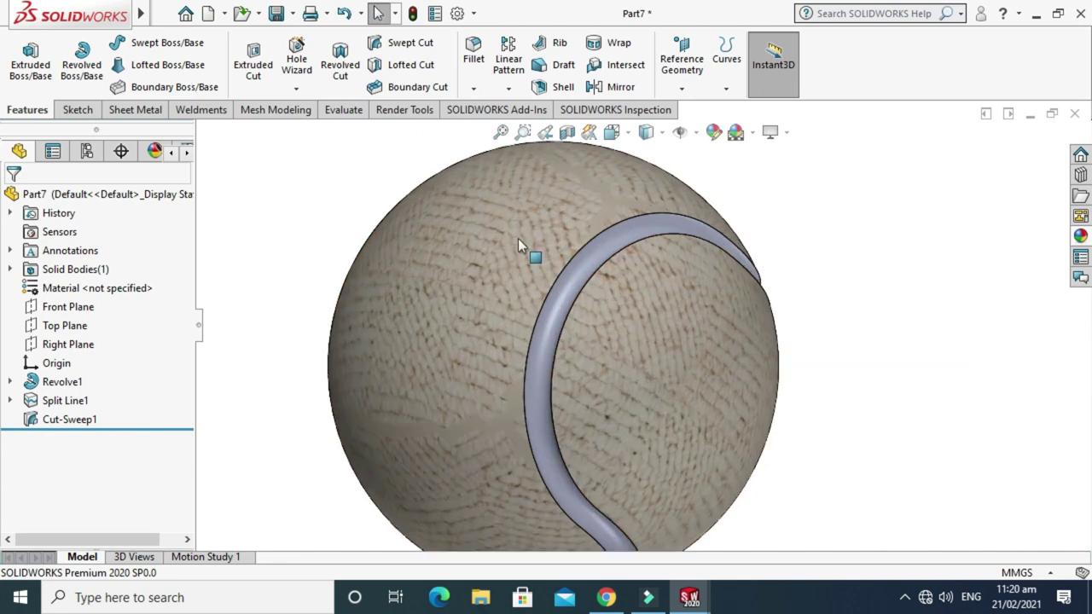
{"action": "left_click", "coordinate": [518, 241]}
{"action": "left_click", "coordinate": [693, 334], "text": "ctrl"}
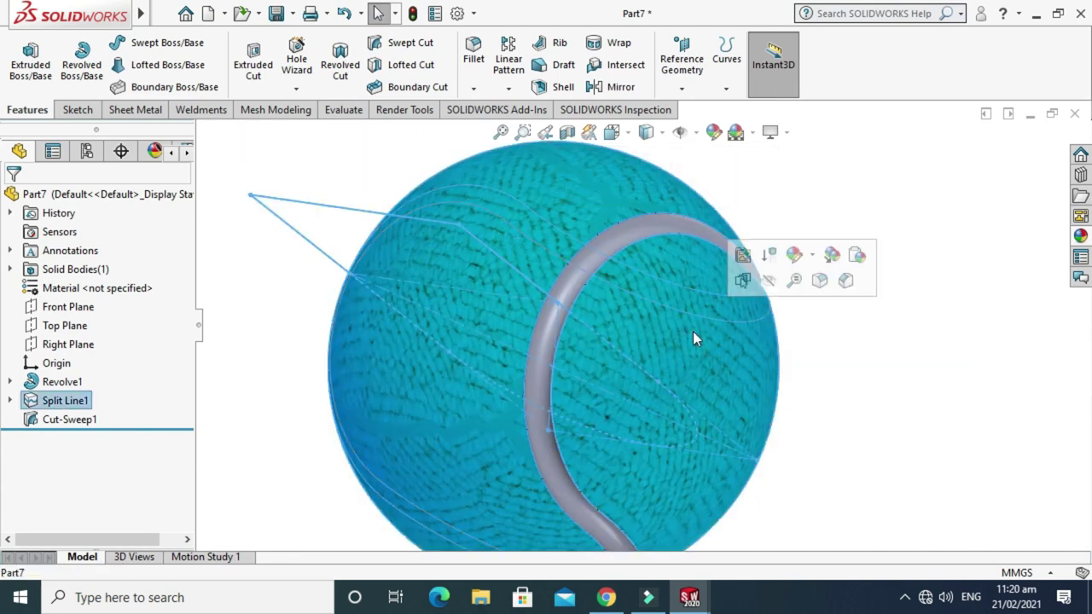
{"action": "left_click", "coordinate": [854, 418]}
{"action": "scroll", "coordinate": [853, 417], "scroll_direction": "up", "scroll_amount": 3}
Apply the Fabric > Cloth white cotton appearance to the Cut-Sweep1 groove
{"action": "left_click", "coordinate": [1081, 236]}
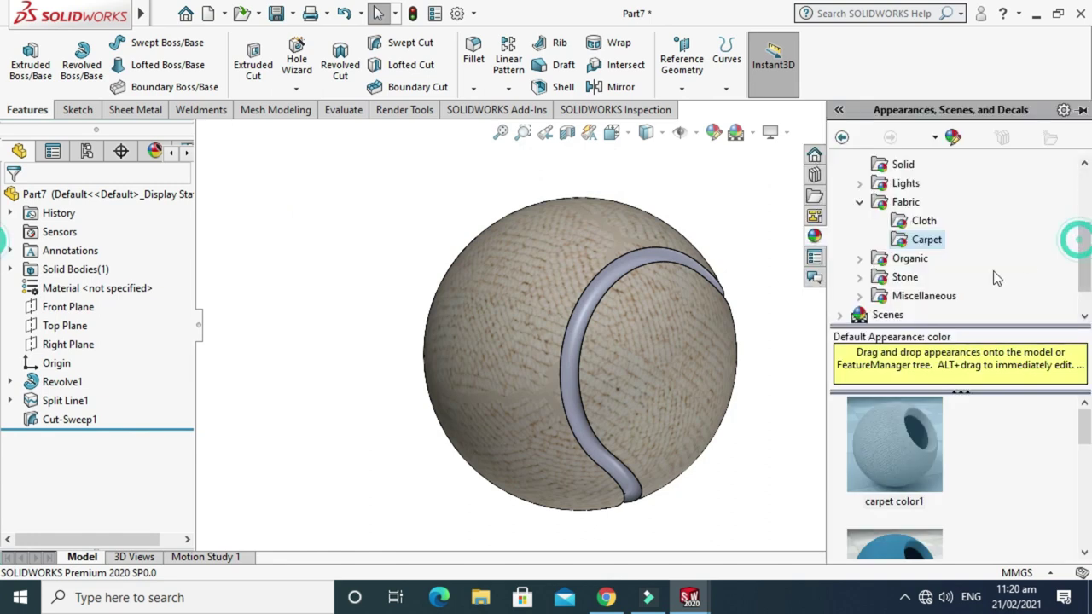
{"action": "left_click", "coordinate": [924, 220]}
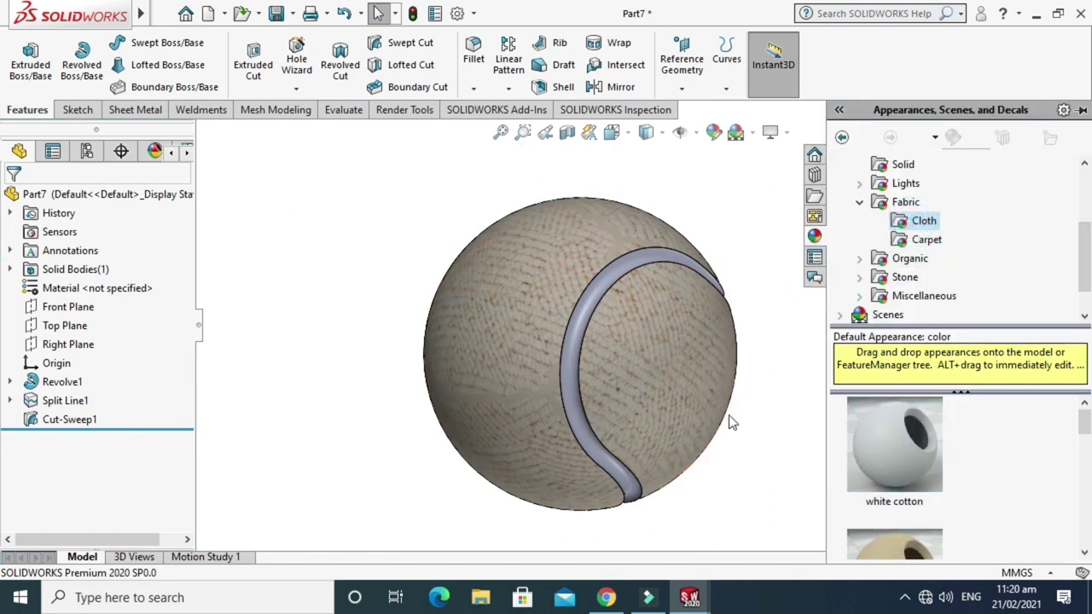
{"action": "scroll", "coordinate": [598, 236], "scroll_direction": "down", "scroll_amount": 3}
{"action": "left_click_drag", "start_coordinate": [866, 444], "coordinate": [583, 328]}
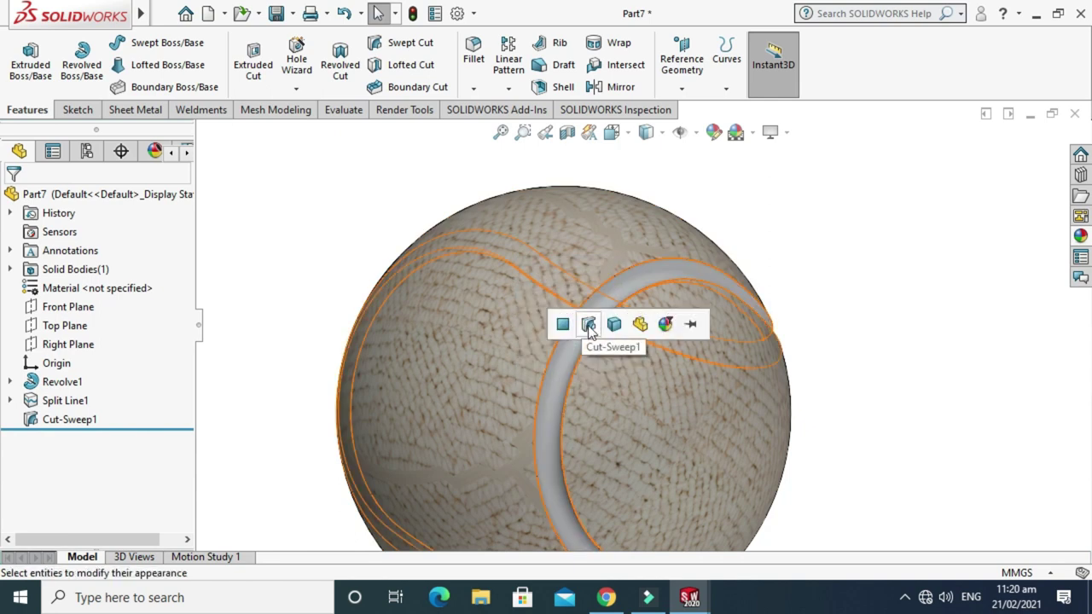
{"action": "left_click", "coordinate": [589, 331]}
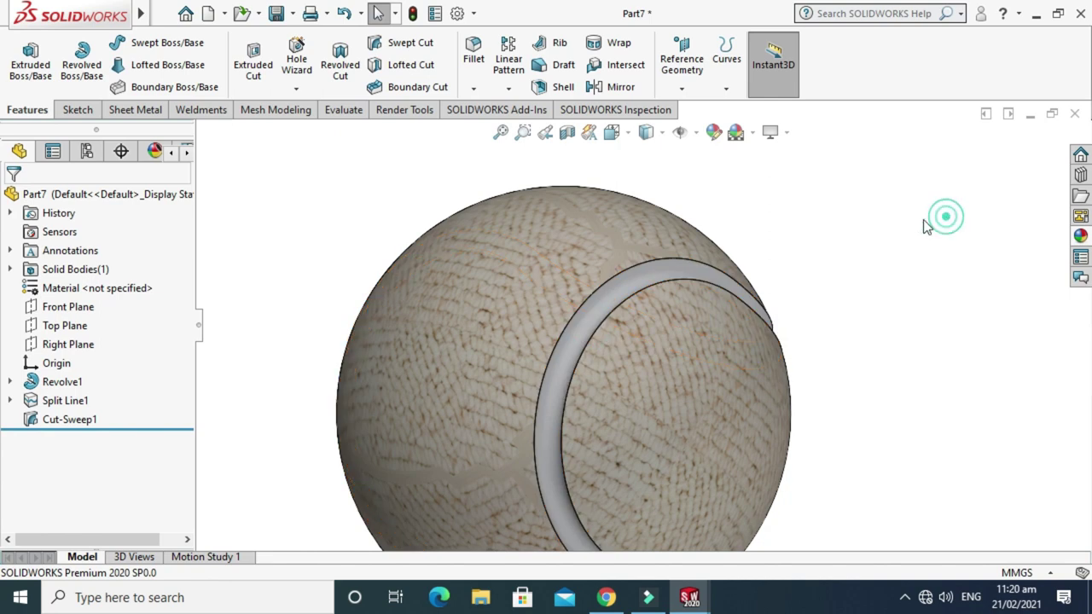
Select the groove and rotate the ball to inspect the cotton-covered seam
{"action": "left_click", "coordinate": [1081, 239]}
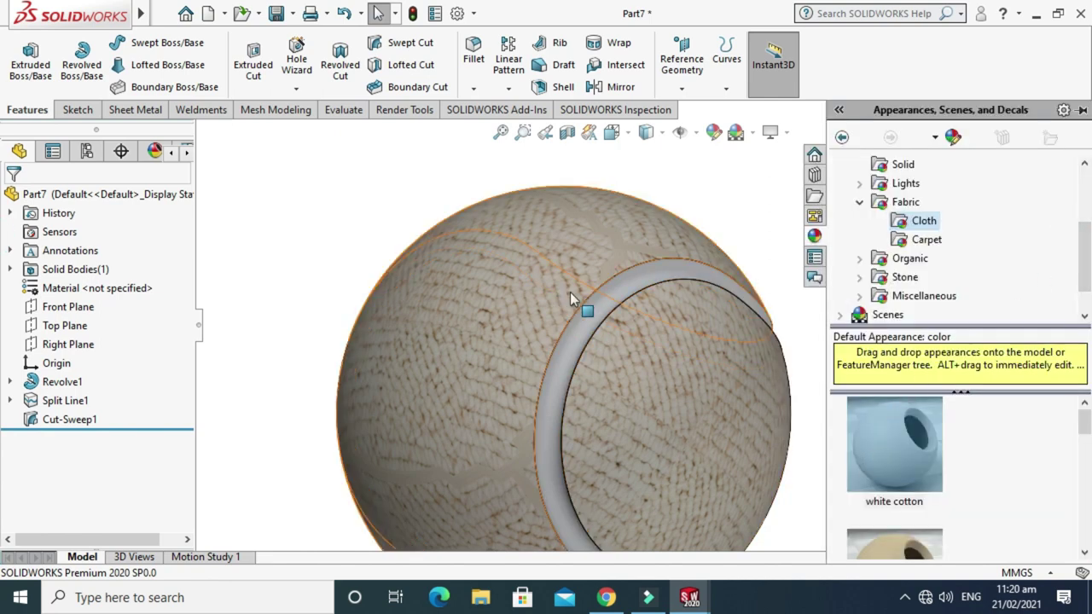
{"action": "left_click", "coordinate": [588, 316]}
{"action": "middle_click_drag", "start_coordinate": [593, 352], "coordinate": [768, 281]}
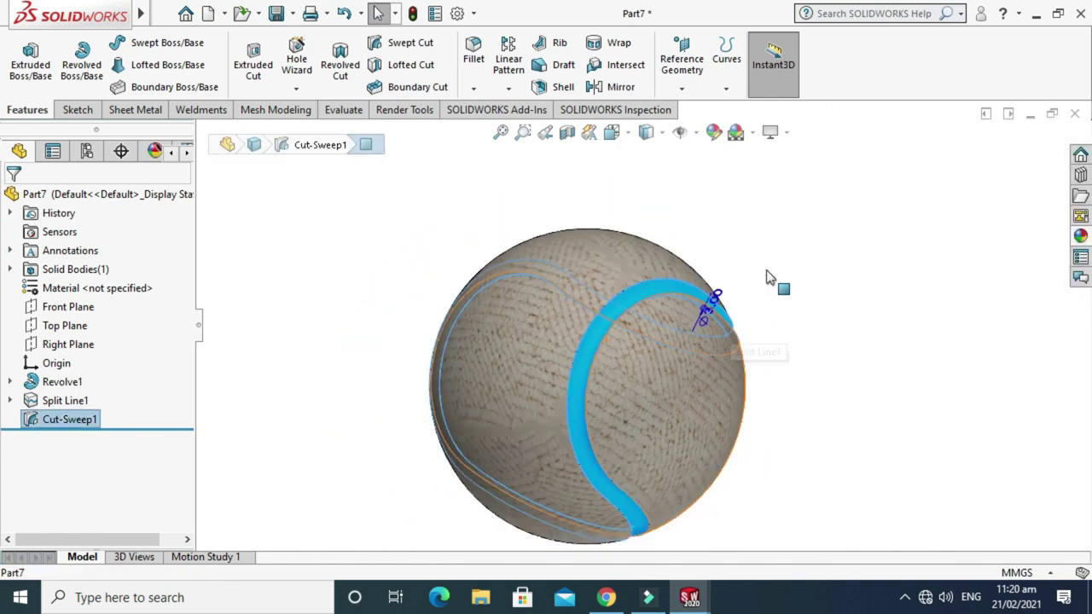
{"action": "left_click", "coordinate": [756, 244]}
{"action": "scroll", "coordinate": [589, 314], "scroll_direction": "up", "scroll_amount": 2}
{"action": "scroll", "coordinate": [788, 327], "scroll_direction": "up", "scroll_amount": 3}
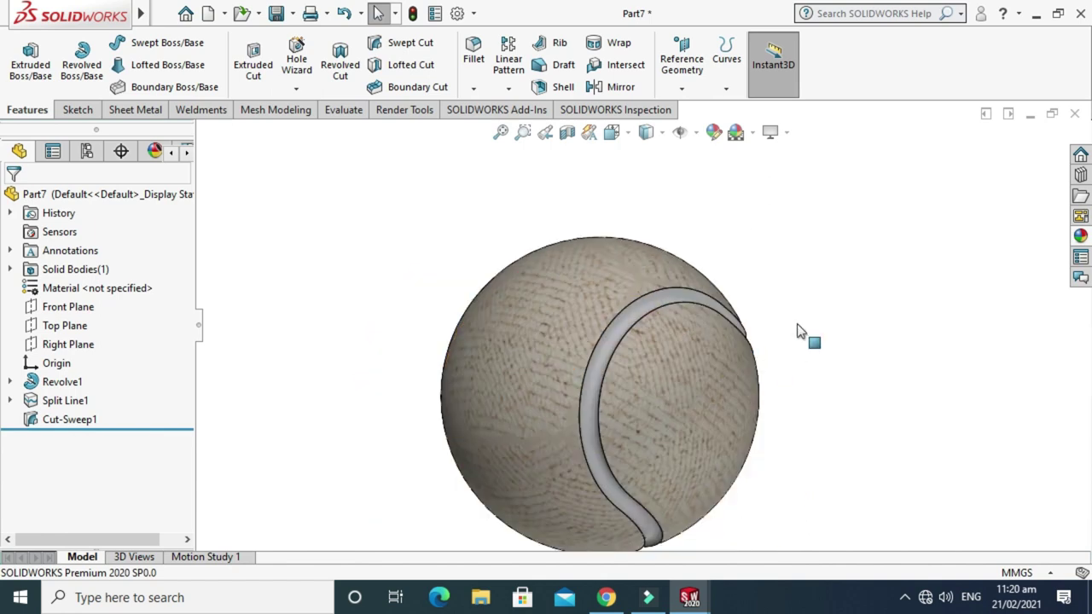
{"action": "right_click", "coordinate": [803, 333]}
{"action": "left_click", "coordinate": [846, 329]}
{"action": "left_click_drag", "start_coordinate": [846, 328], "coordinate": [687, 207]}
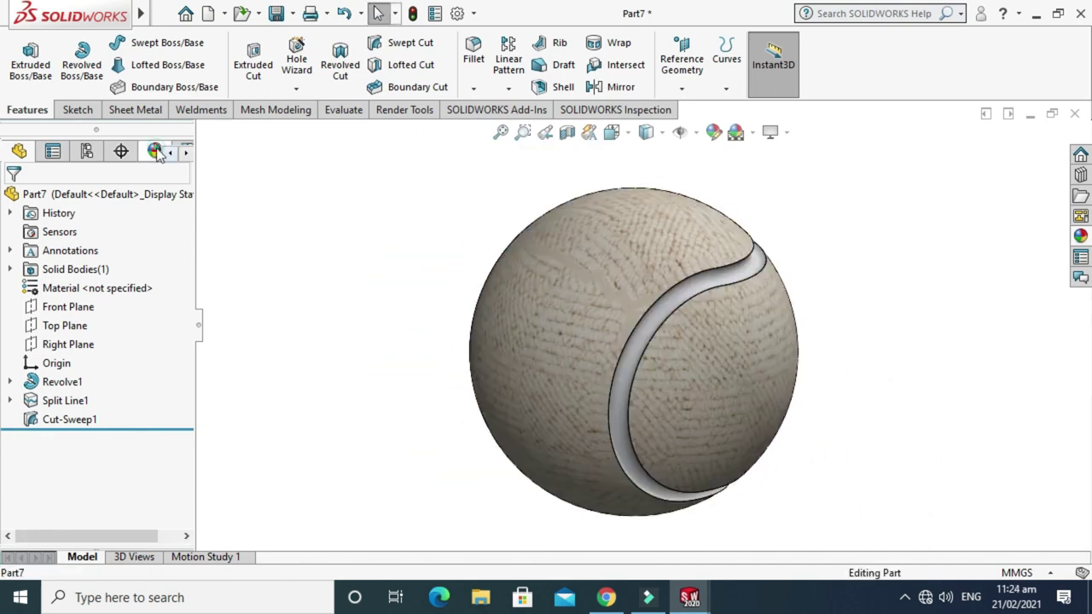
Select the carpeted faces in the appearances list and edit the carpet color1 appearance
{"action": "left_click", "coordinate": [154, 150]}
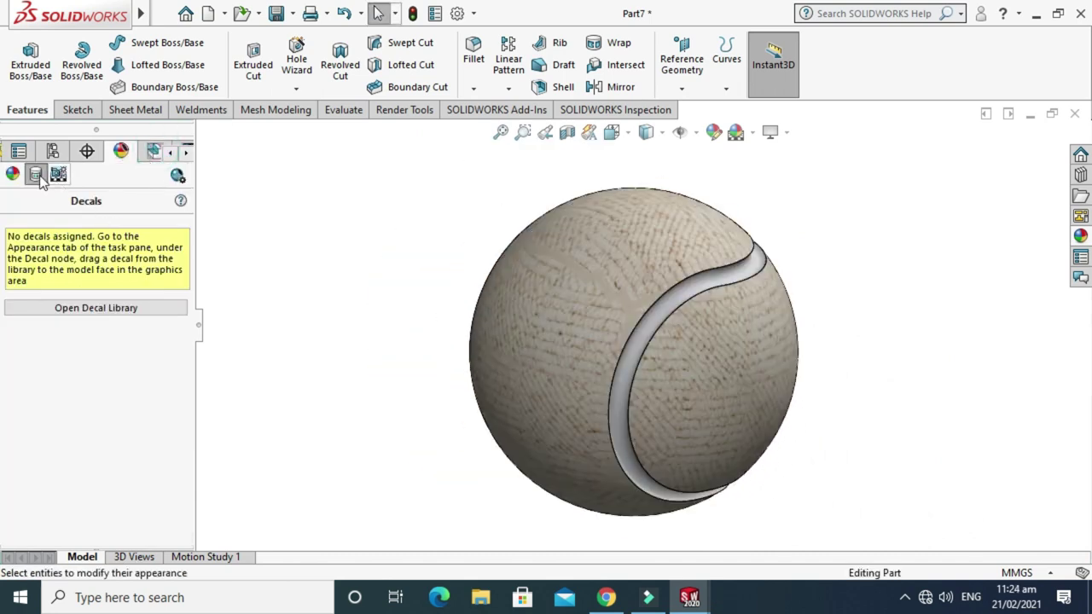
{"action": "left_click", "coordinate": [12, 174]}
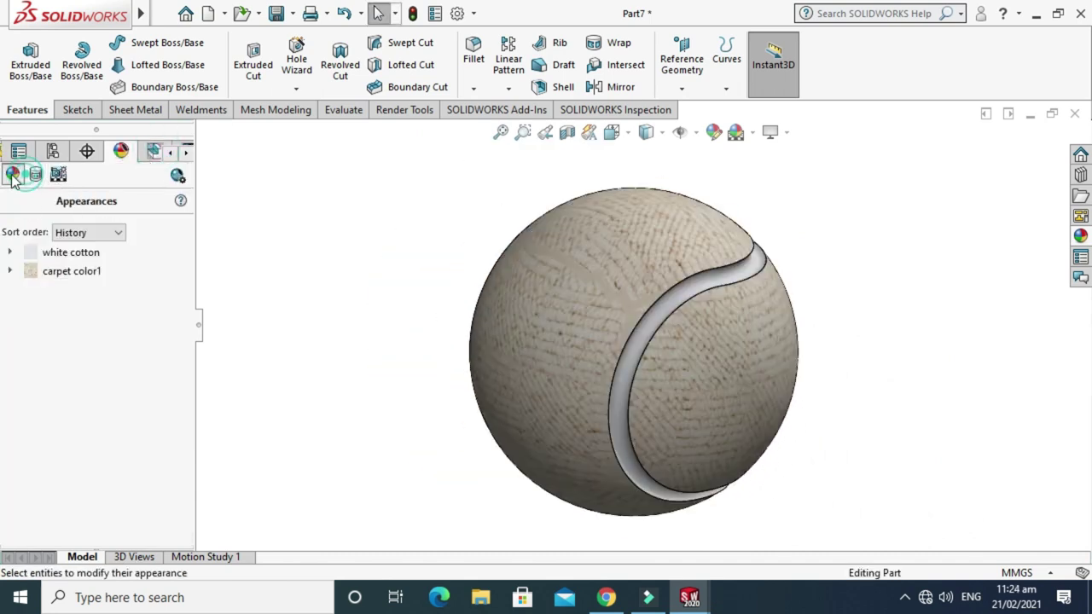
{"action": "left_click", "coordinate": [580, 328]}
{"action": "left_click", "coordinate": [731, 405], "text": "ctrl"}
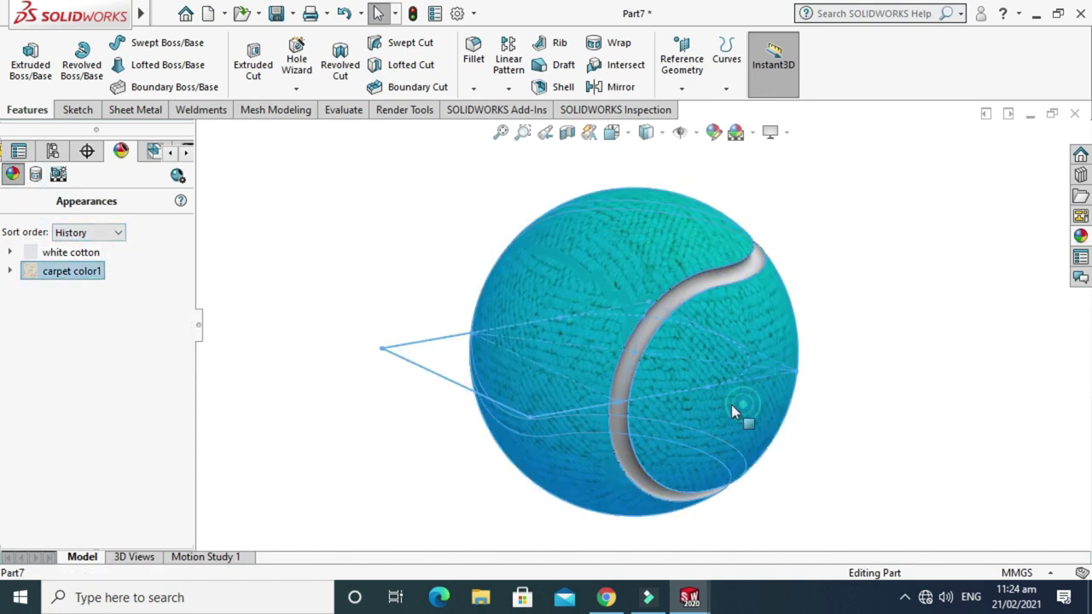
{"action": "right_click", "coordinate": [68, 273]}
{"action": "left_click", "coordinate": [104, 284]}
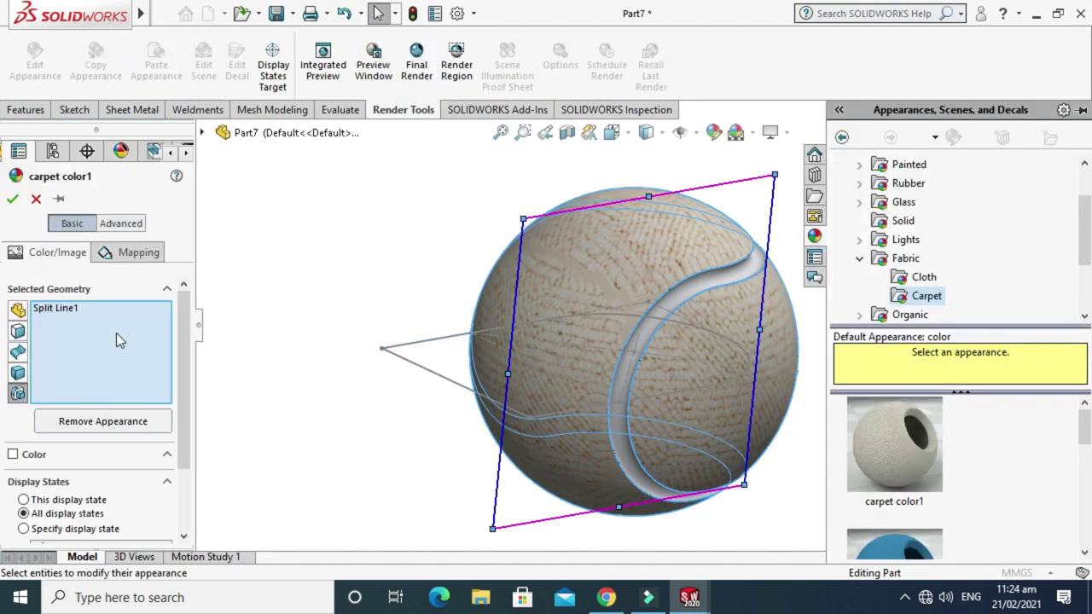
Recolour carpet color1 to RGB 221, 255, 0 and accept the edit
{"action": "left_click", "coordinate": [13, 456]}
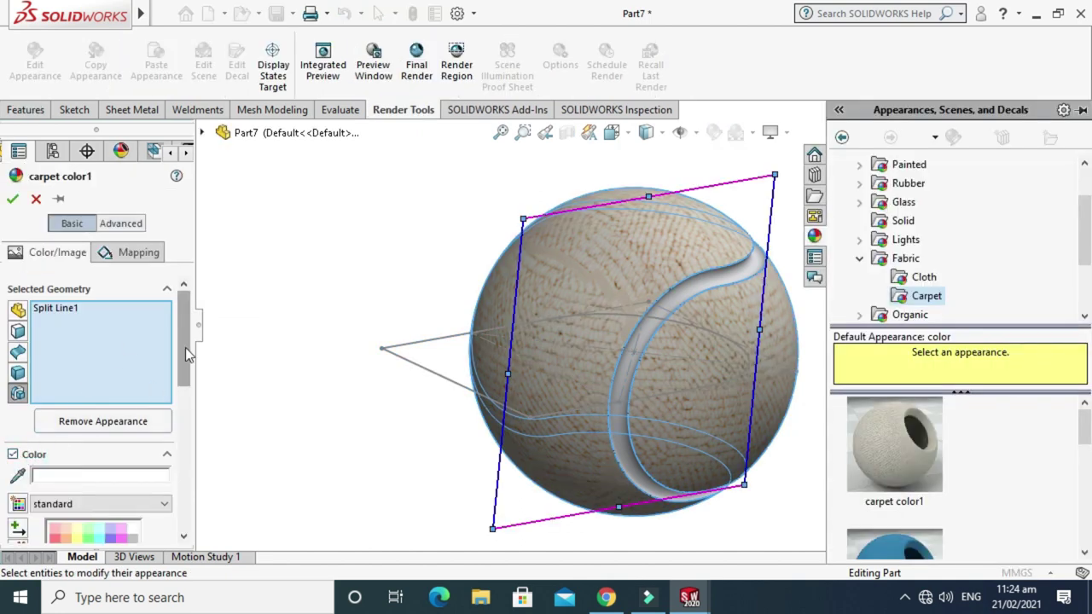
{"action": "left_click_drag", "start_coordinate": [185, 348], "coordinate": [183, 416]}
{"action": "left_click", "coordinate": [69, 470]}
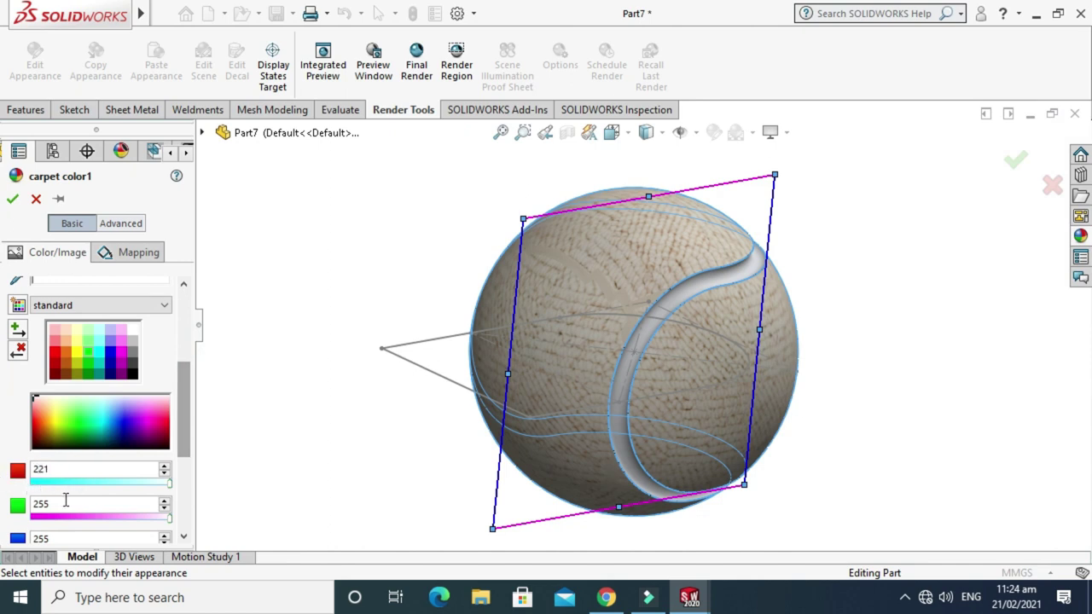
{"action": "type", "text": "221"}
{"action": "key", "text": "Return"}
{"action": "left_click_drag", "start_coordinate": [183, 441], "coordinate": [183, 483]}
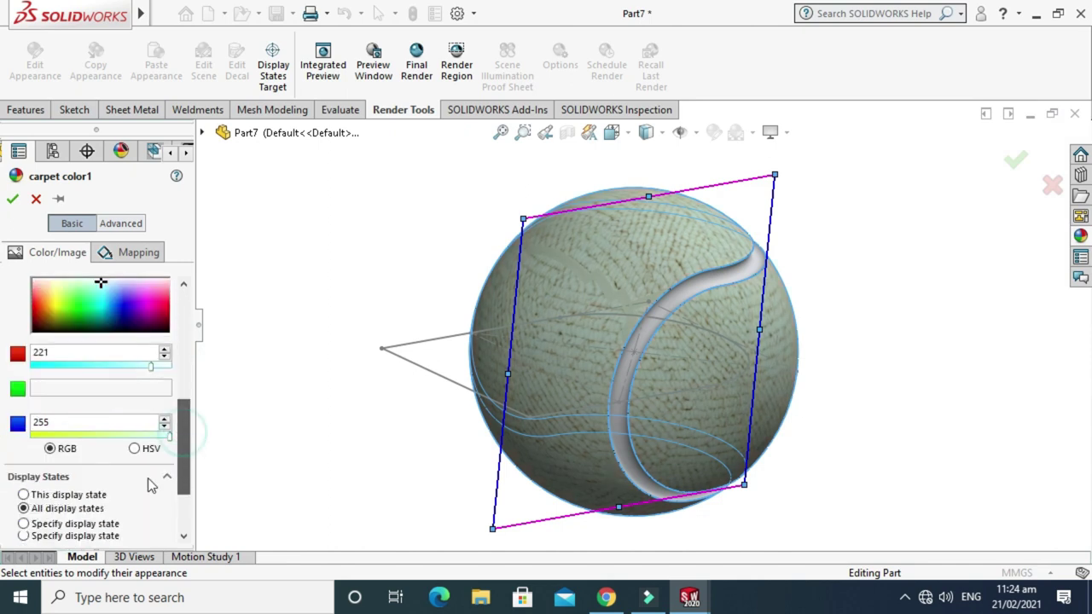
{"action": "left_click", "coordinate": [90, 419]}
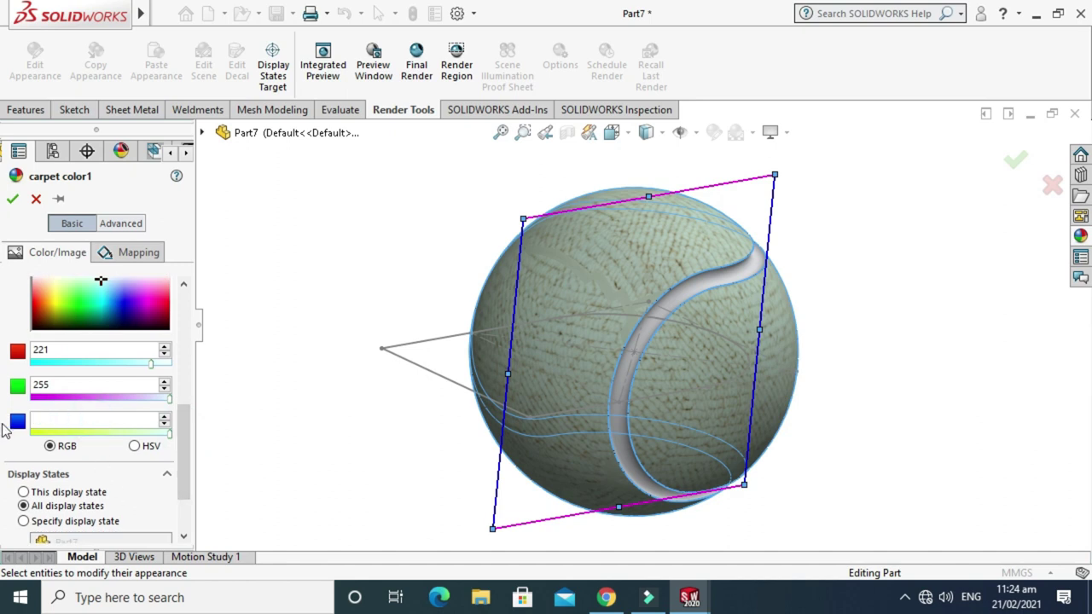
{"action": "type", "text": "0"}
{"action": "key", "text": "Return"}
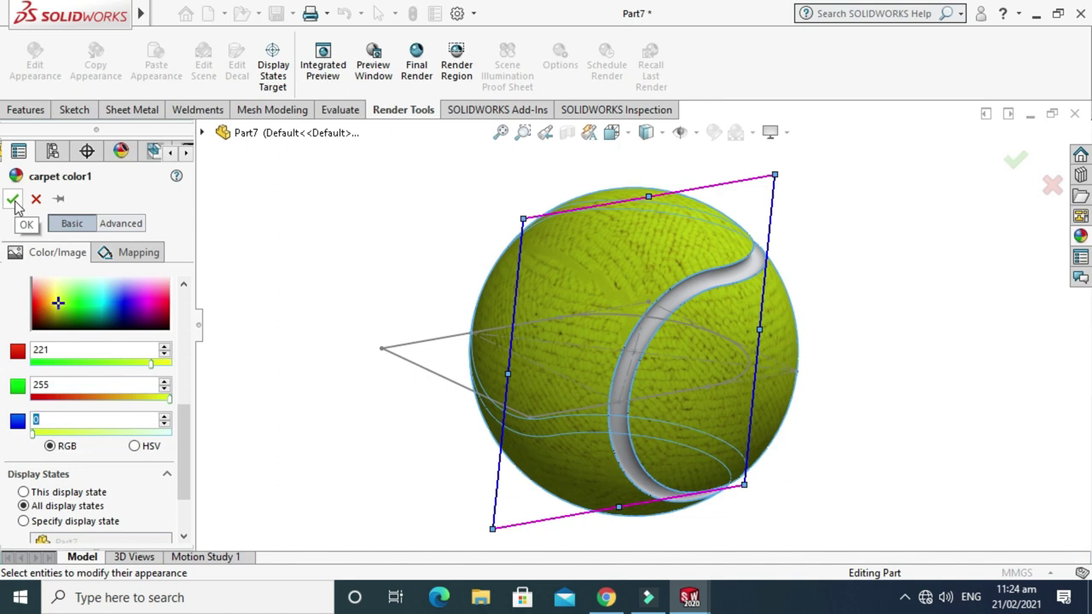
{"action": "left_click", "coordinate": [19, 448]}
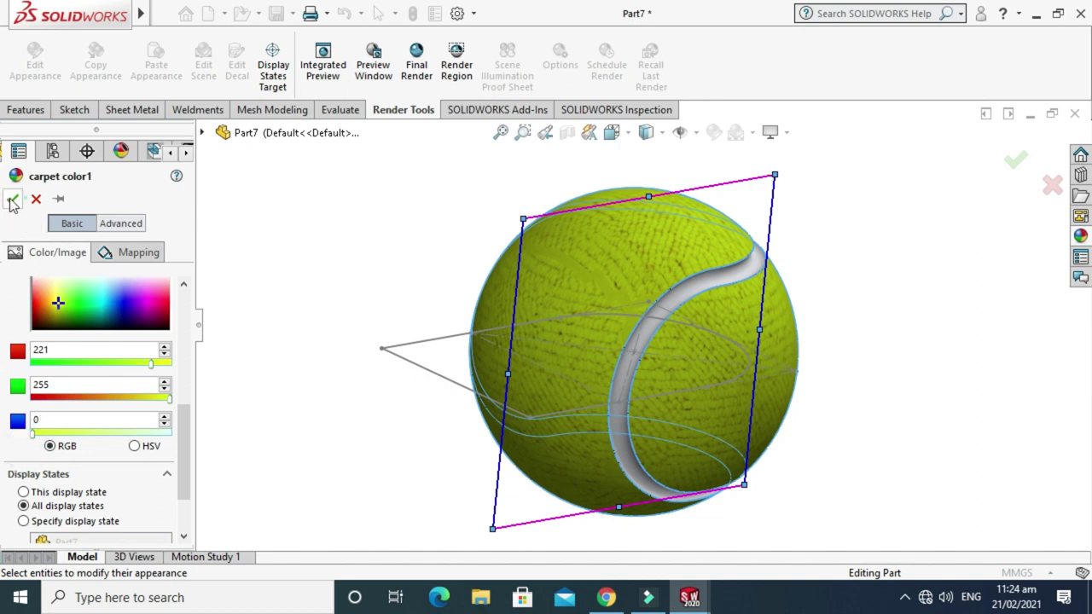
{"action": "left_click", "coordinate": [12, 199]}
Give the white cotton appearance the white colour swatch and accept
{"action": "left_click", "coordinate": [74, 261]}
{"action": "right_click", "coordinate": [74, 258]}
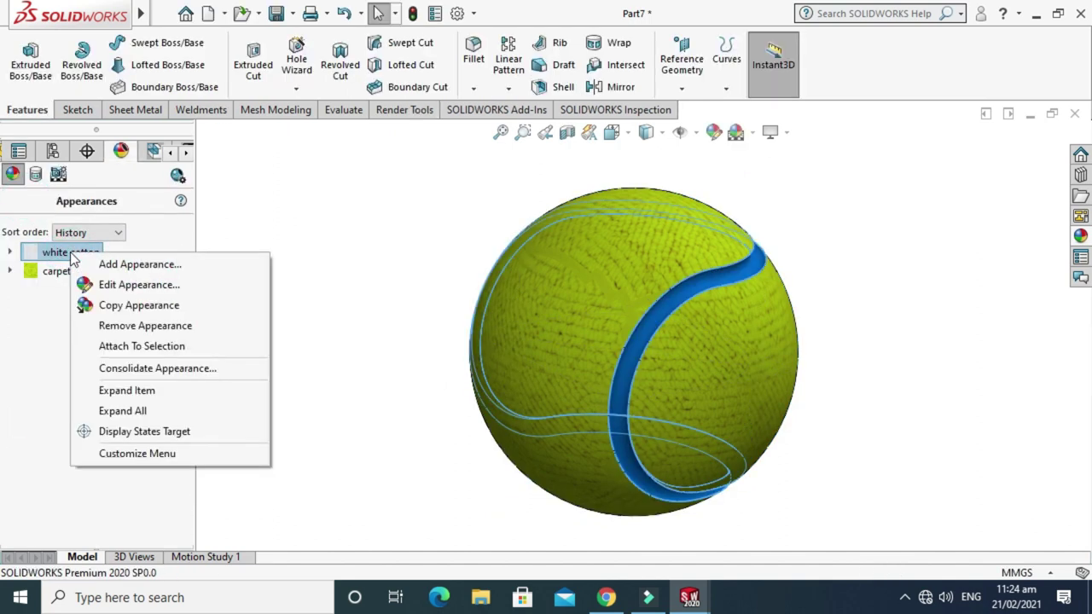
{"action": "left_click", "coordinate": [88, 282]}
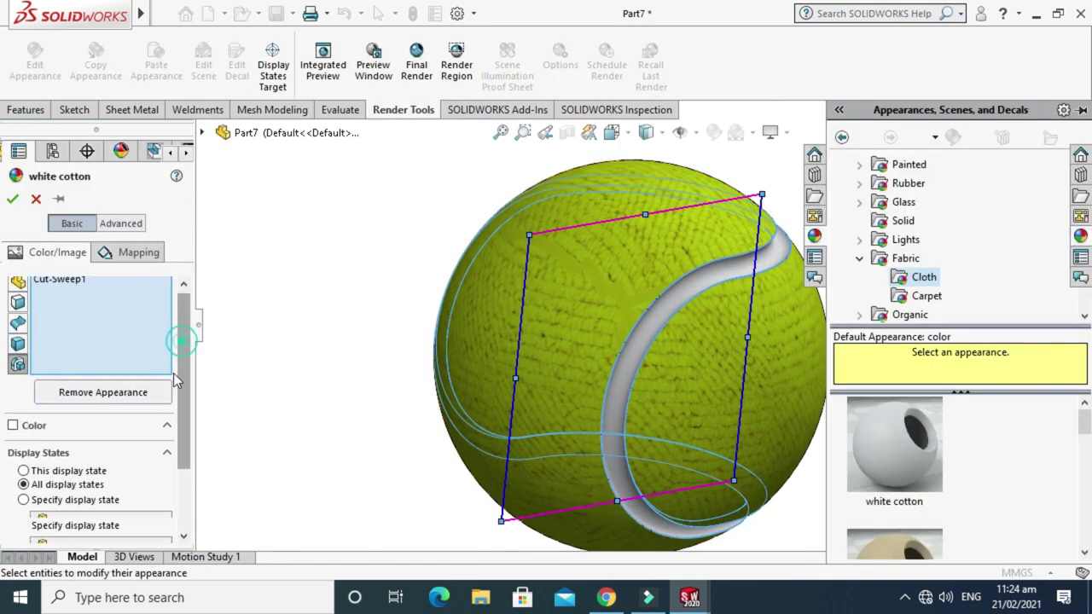
{"action": "scroll", "coordinate": [173, 373], "scroll_direction": "down", "scroll_amount": 3}
{"action": "left_click", "coordinate": [12, 373]}
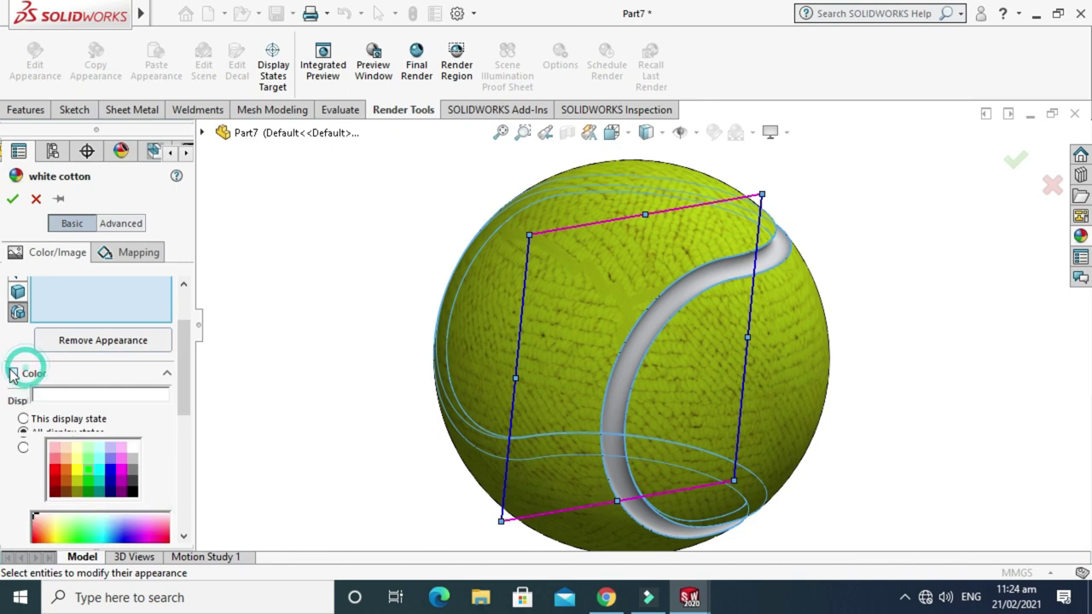
{"action": "left_click", "coordinate": [132, 447]}
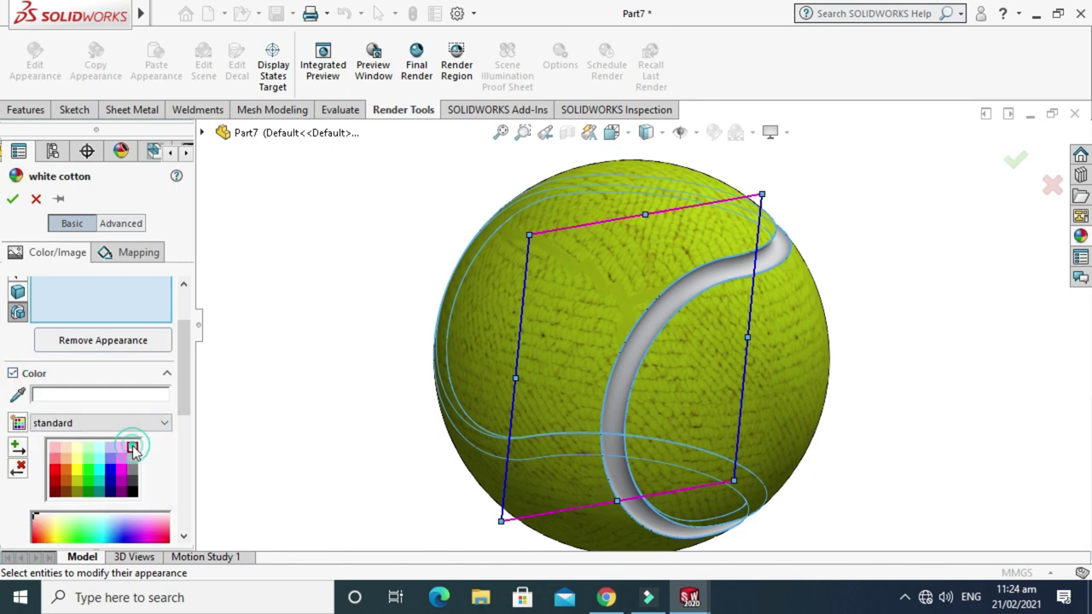
{"action": "scroll", "coordinate": [655, 345], "scroll_direction": "down", "scroll_amount": 5}
{"action": "key", "text": "f"}
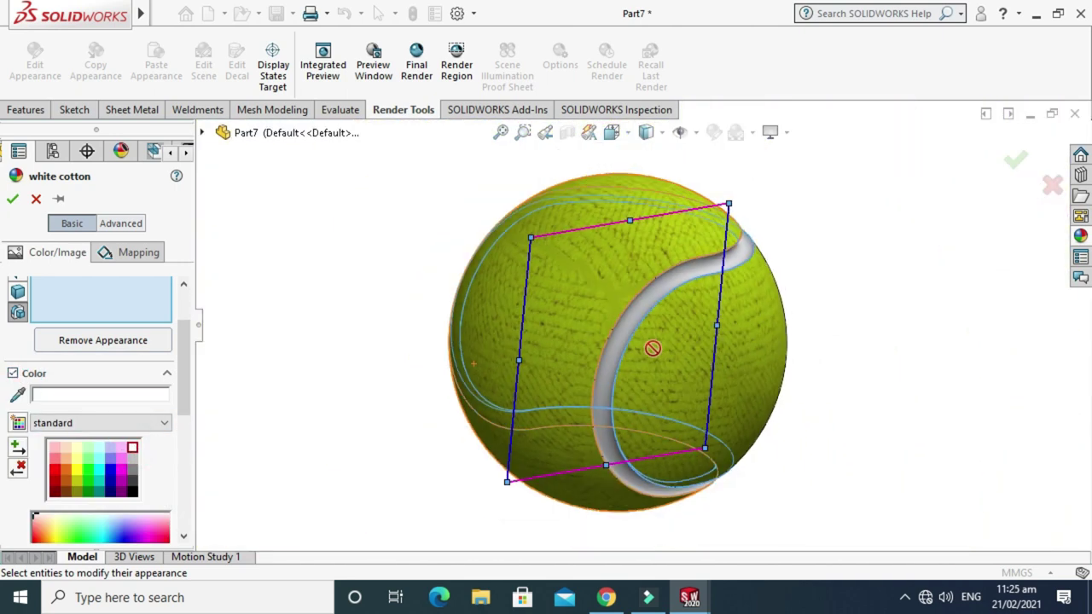
{"action": "left_click", "coordinate": [13, 200]}
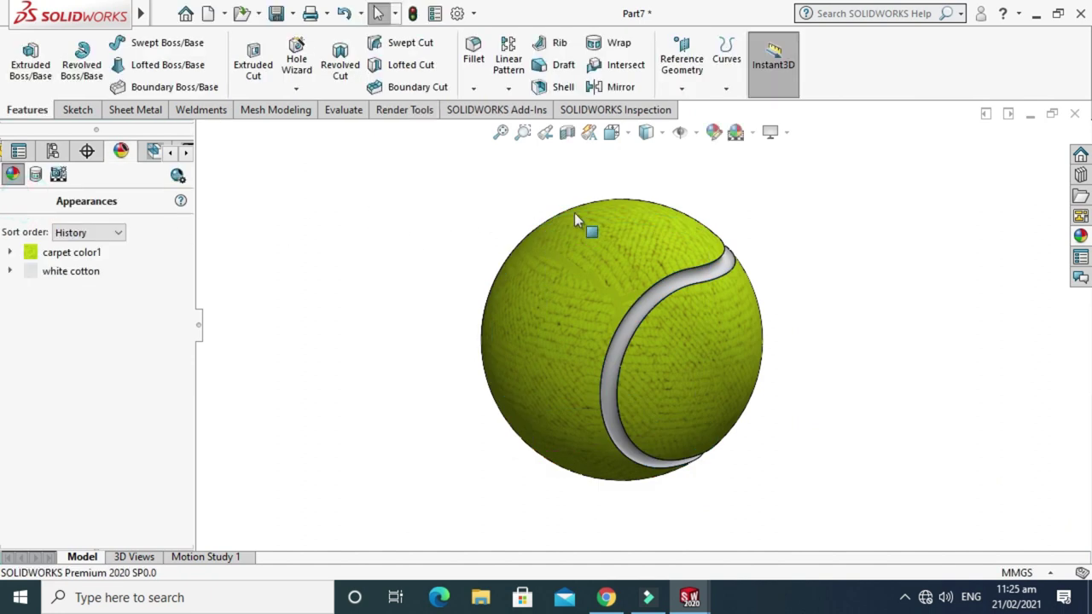
Zoom and rotate the view to inspect the white seam groove
{"action": "right_click", "coordinate": [775, 198]}
{"action": "left_click", "coordinate": [820, 250]}
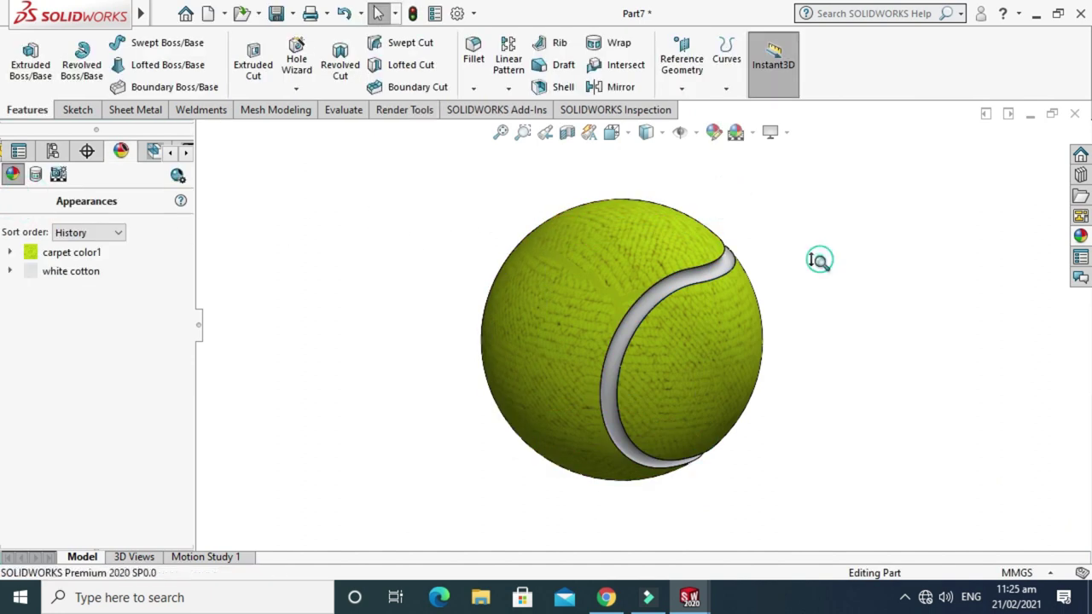
{"action": "right_click", "coordinate": [770, 232]}
{"action": "left_click", "coordinate": [821, 333]}
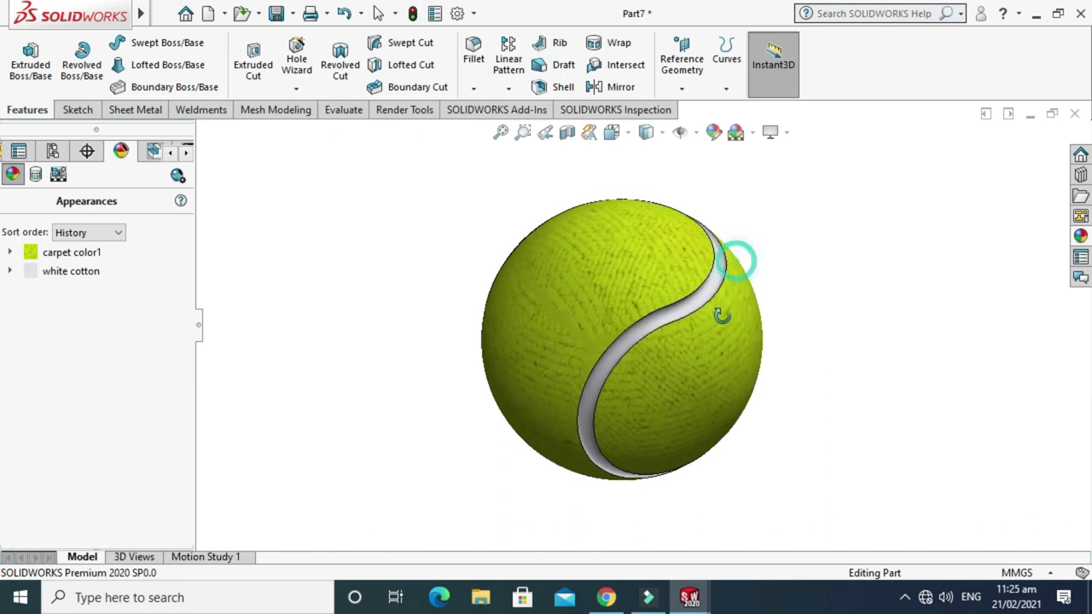
{"action": "left_click_drag", "start_coordinate": [736, 261], "coordinate": [680, 261]}
{"action": "left_click_drag", "start_coordinate": [615, 208], "coordinate": [619, 204]}
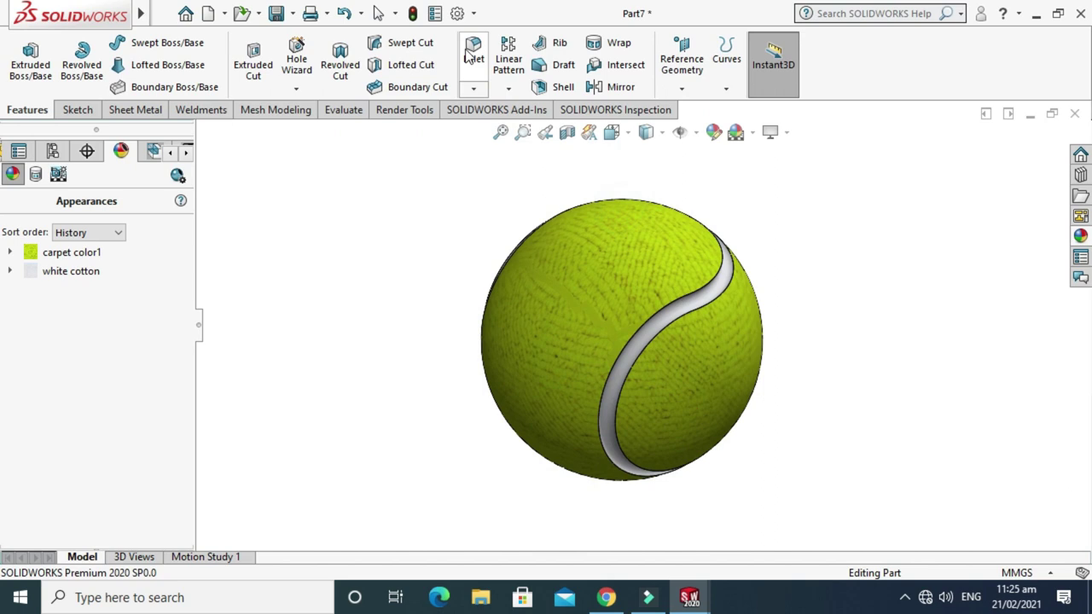
Enable the PhotoView 360 add-in and show the Render Tools commands
{"action": "left_click", "coordinate": [474, 14]}
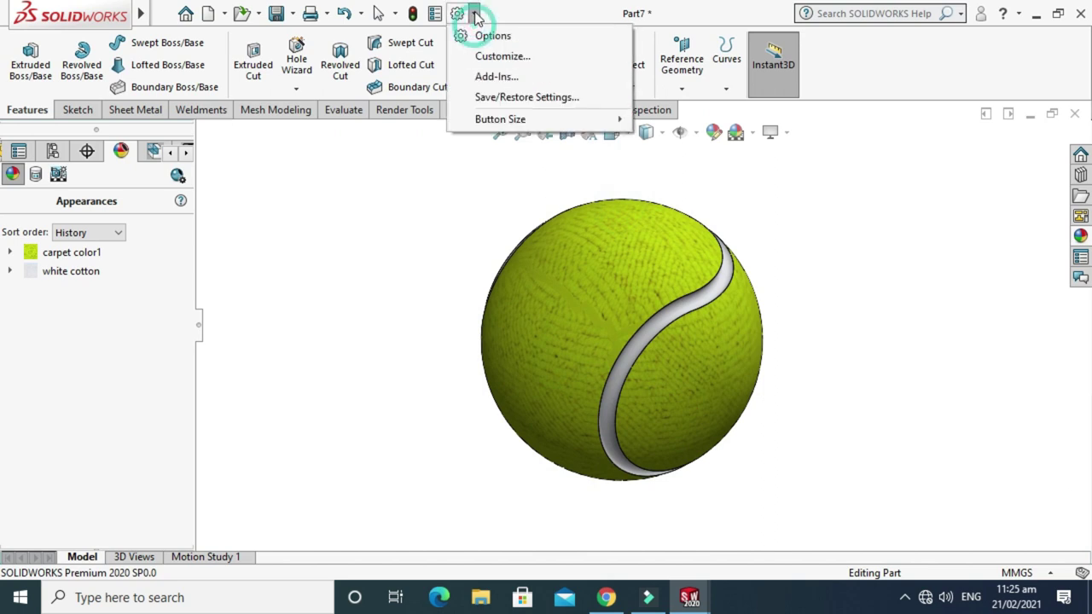
{"action": "left_click", "coordinate": [497, 77]}
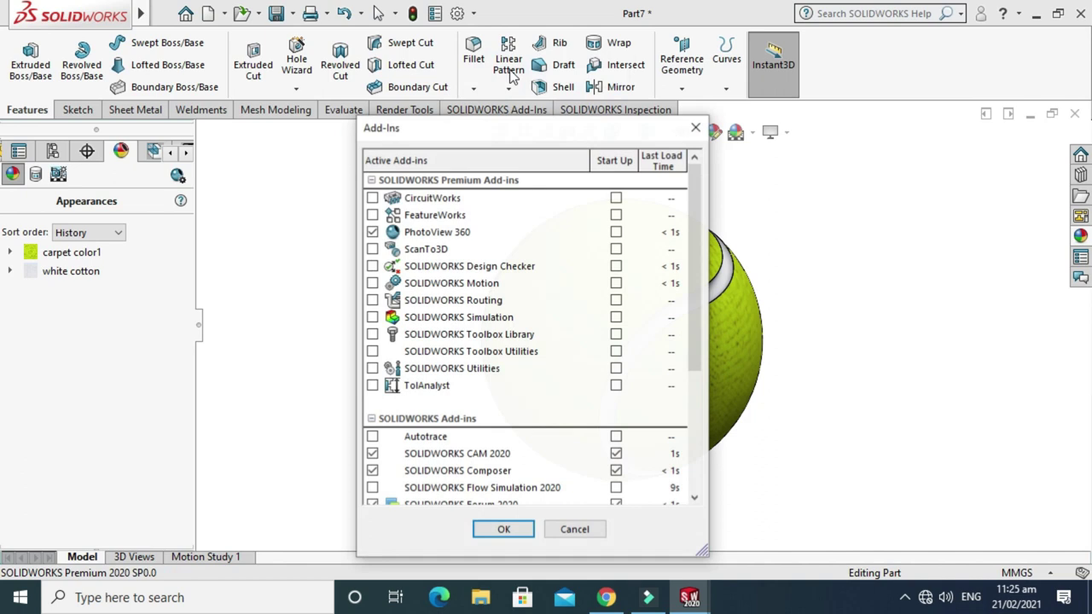
{"action": "left_click", "coordinate": [373, 232]}
{"action": "left_click", "coordinate": [388, 215]}
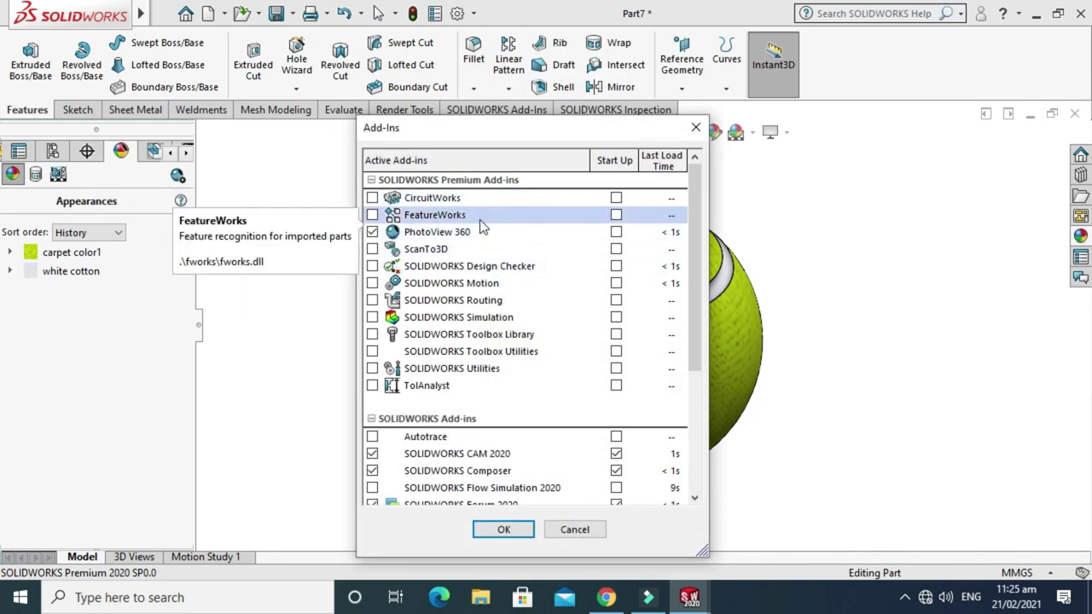
{"action": "left_click", "coordinate": [502, 454]}
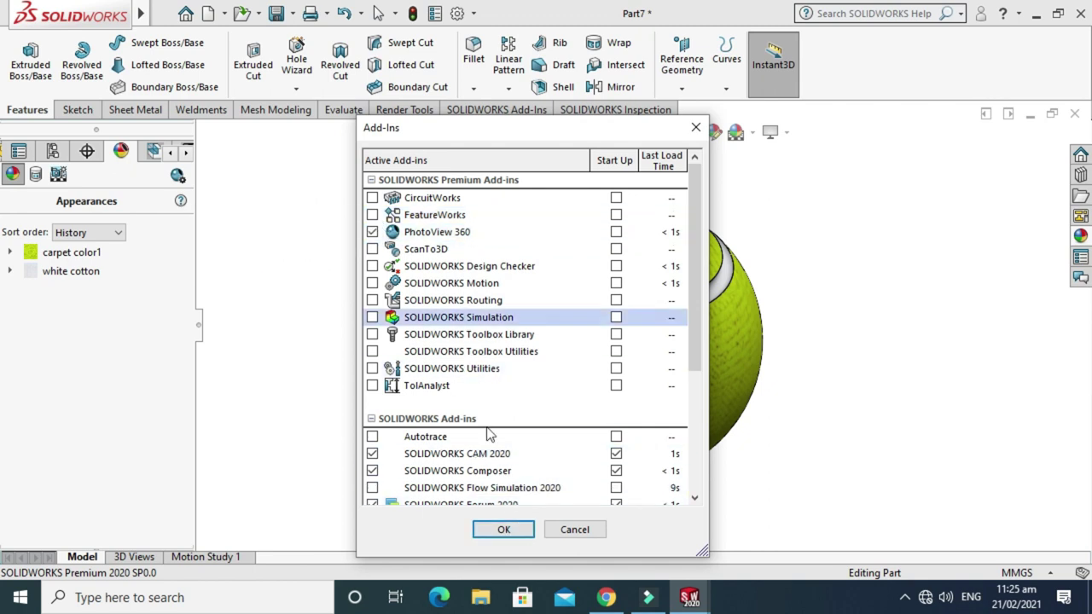
{"action": "left_click", "coordinate": [511, 529]}
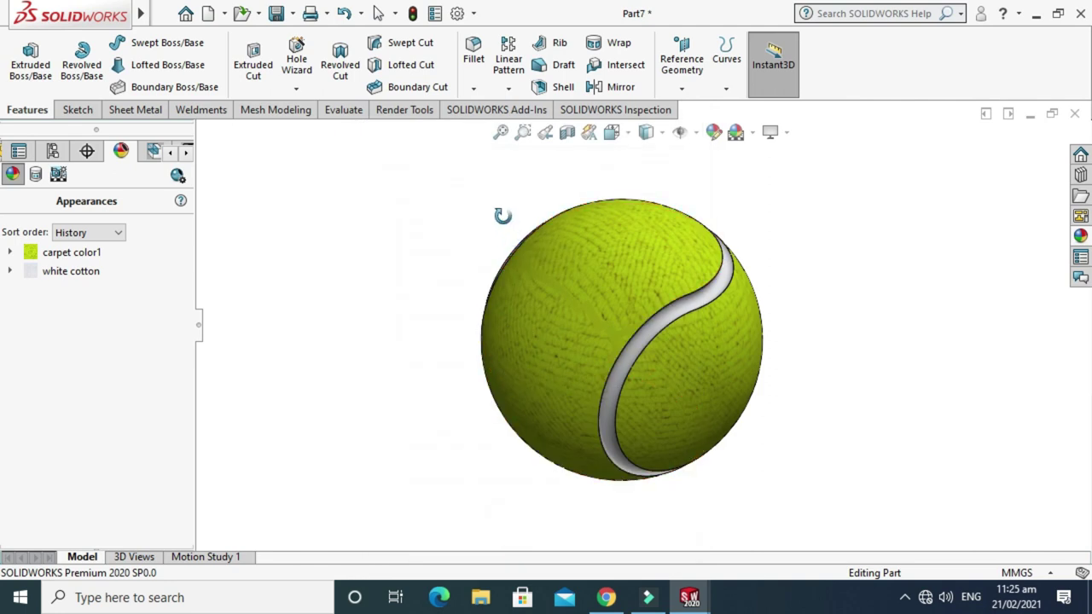
{"action": "left_click", "coordinate": [384, 111]}
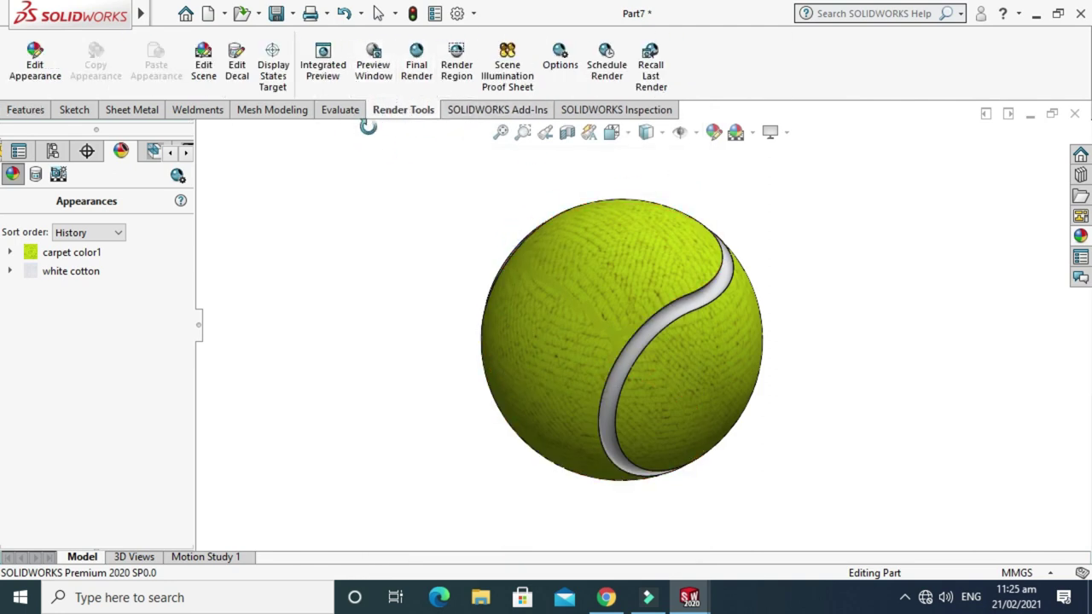
Orbit the ball and turn on Perspective view
{"action": "left_click_drag", "start_coordinate": [513, 205], "coordinate": [487, 280]}
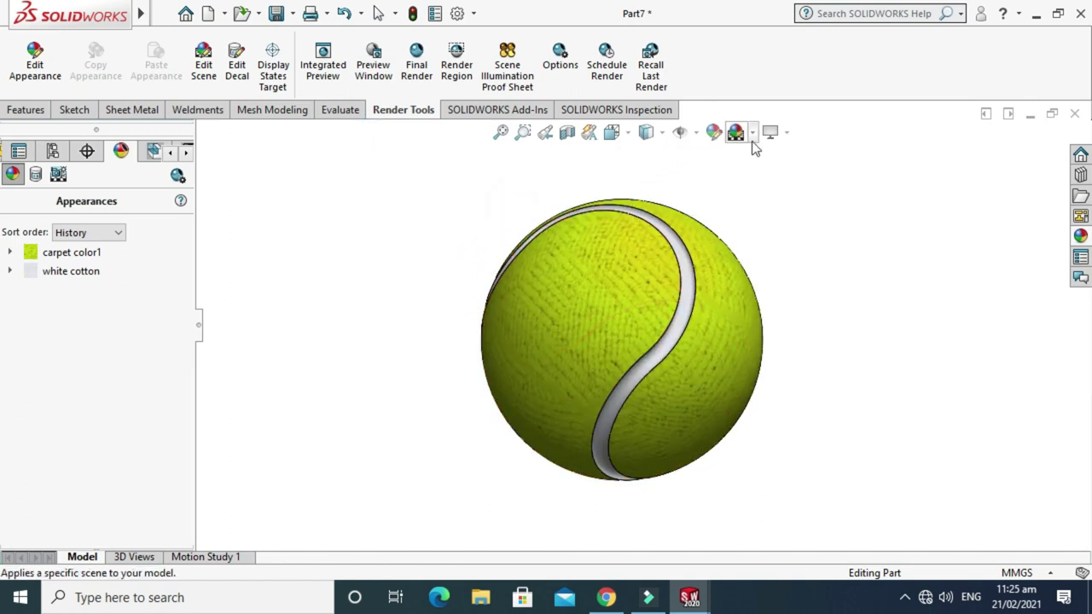
{"action": "left_click", "coordinate": [782, 132]}
{"action": "left_click", "coordinate": [811, 216]}
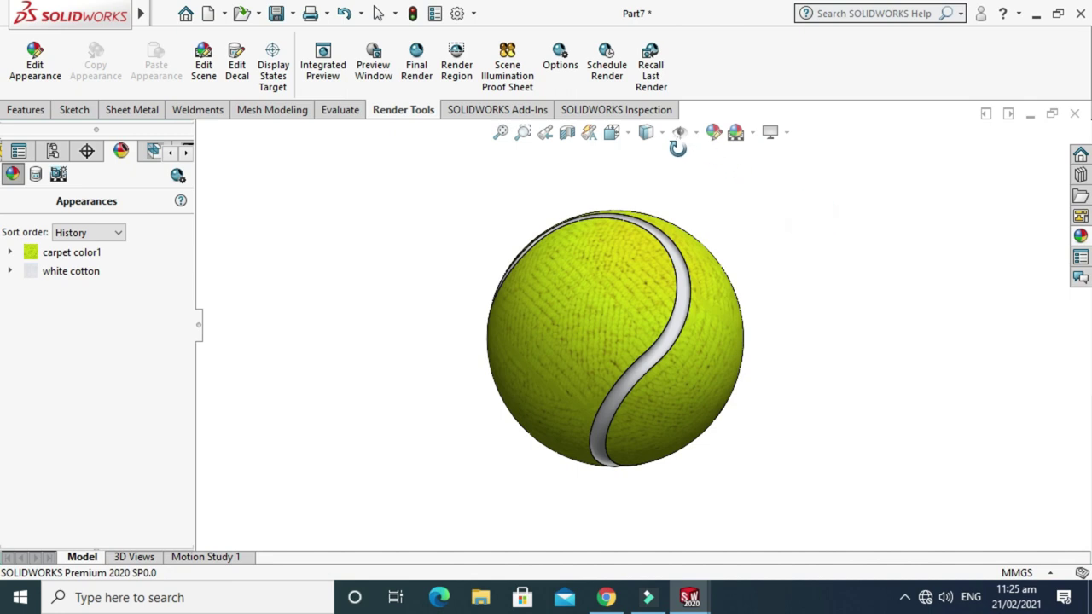
Start the PhotoView 360 Integrated Preview and orbit the ball as it renders
{"action": "left_click", "coordinate": [649, 132]}
{"action": "left_click_drag", "start_coordinate": [551, 174], "coordinate": [620, 172]}
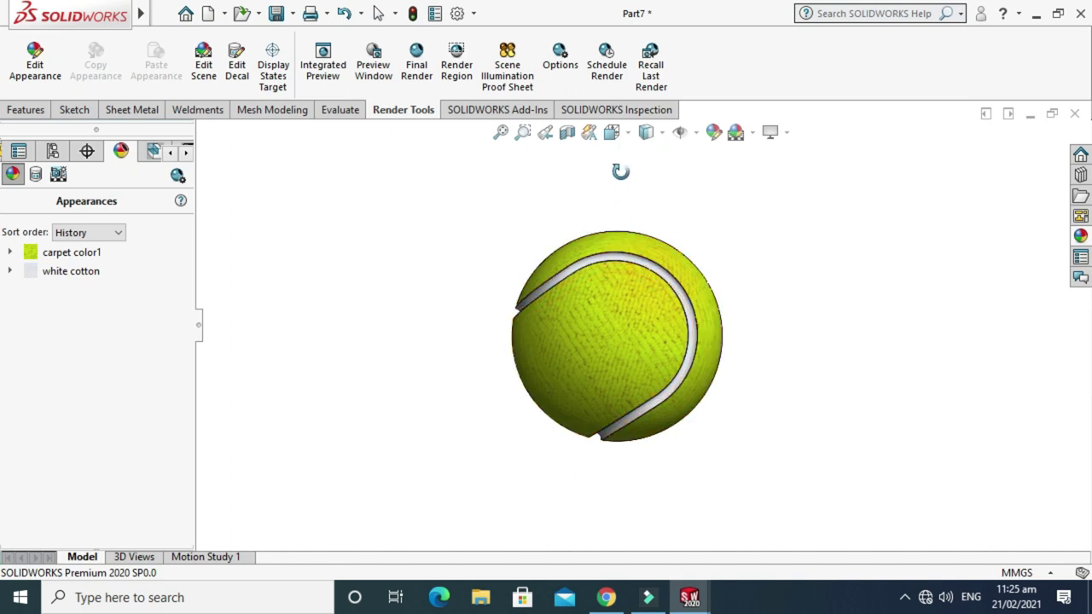
{"action": "left_click", "coordinate": [646, 132]}
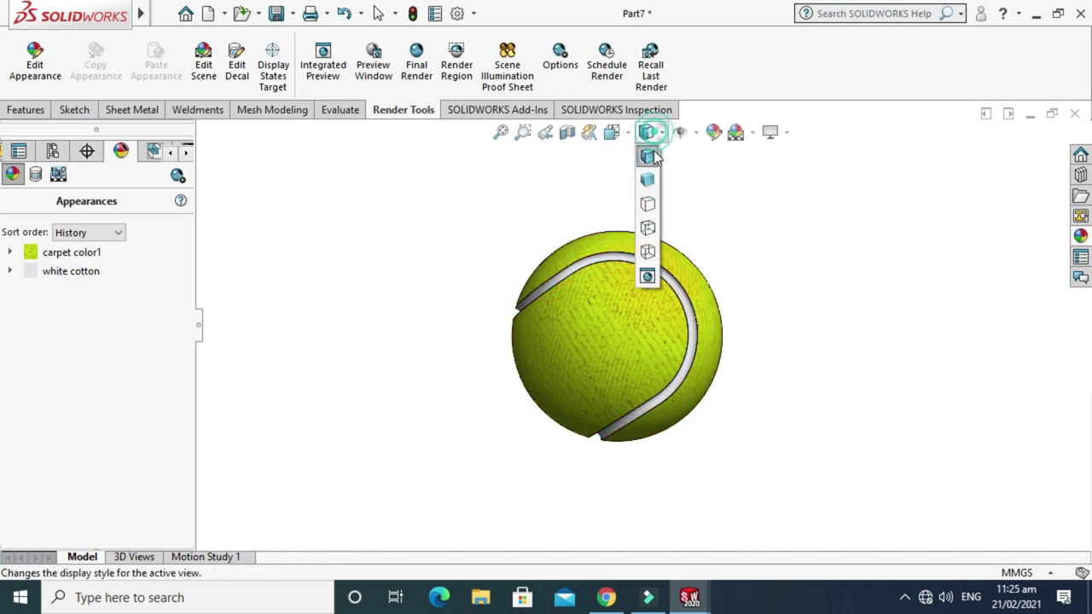
{"action": "left_click", "coordinate": [648, 275]}
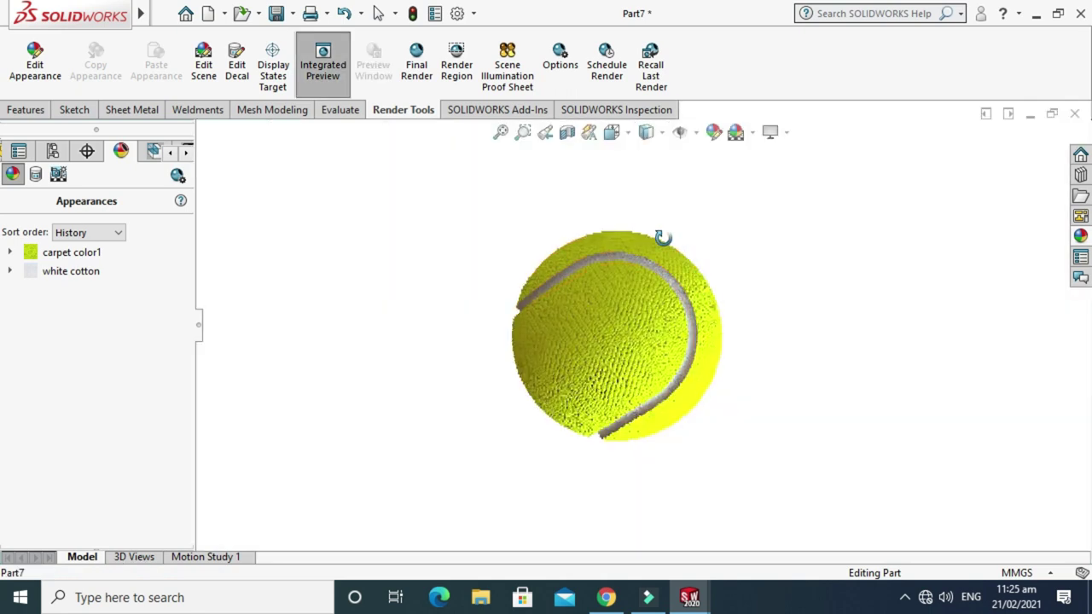
{"action": "middle_click_drag", "start_coordinate": [627, 311], "coordinate": [629, 288]}
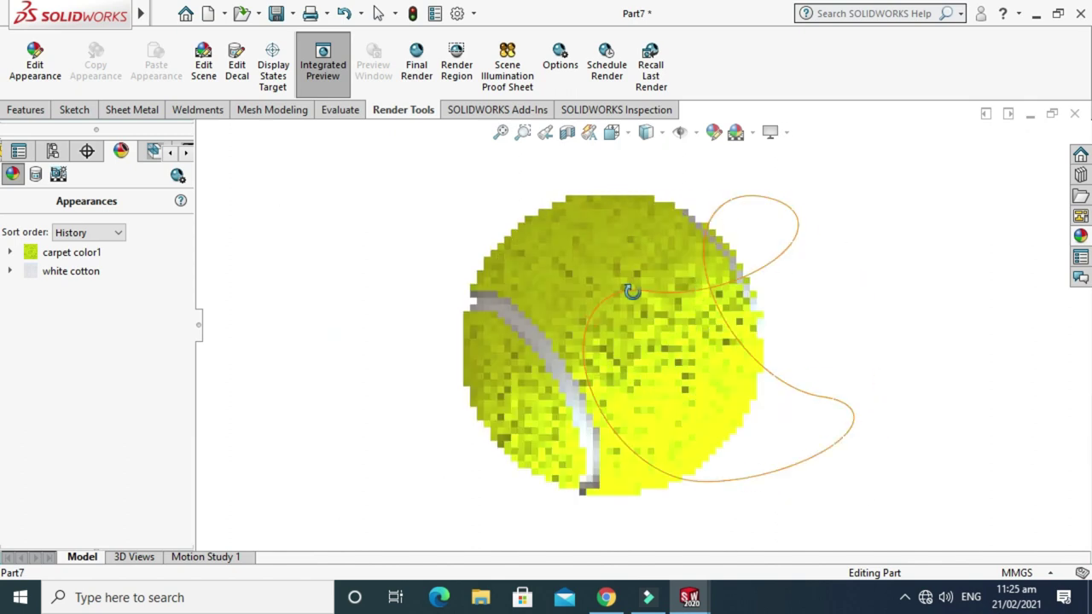